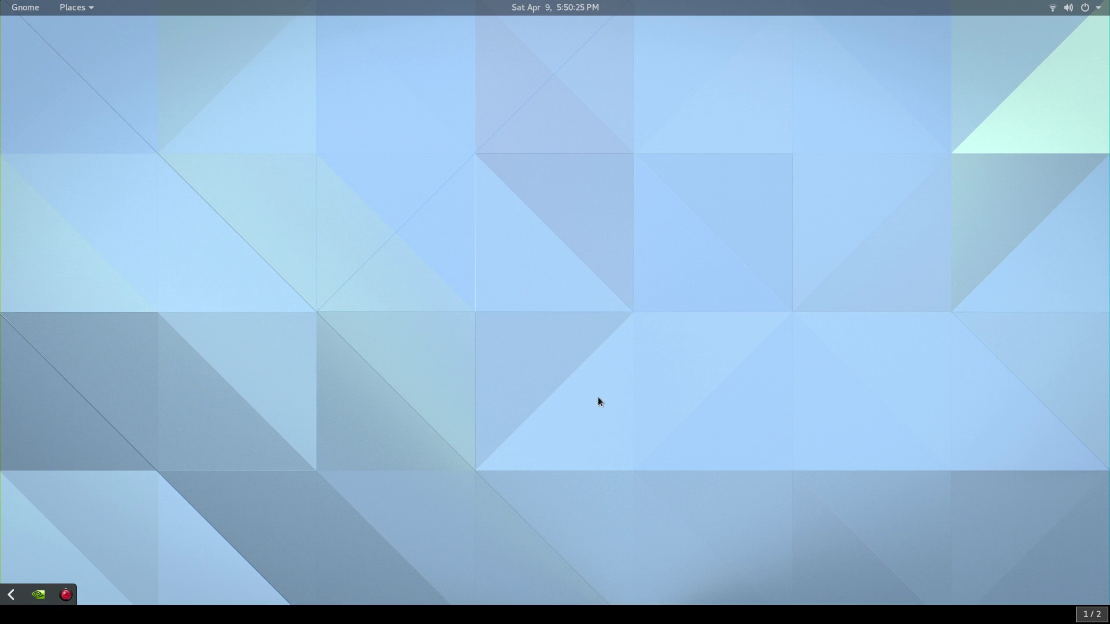
- Bring up the Activities overview from the top-left hot corner
{"action": "mouse_move", "coordinate": [0, 0]}
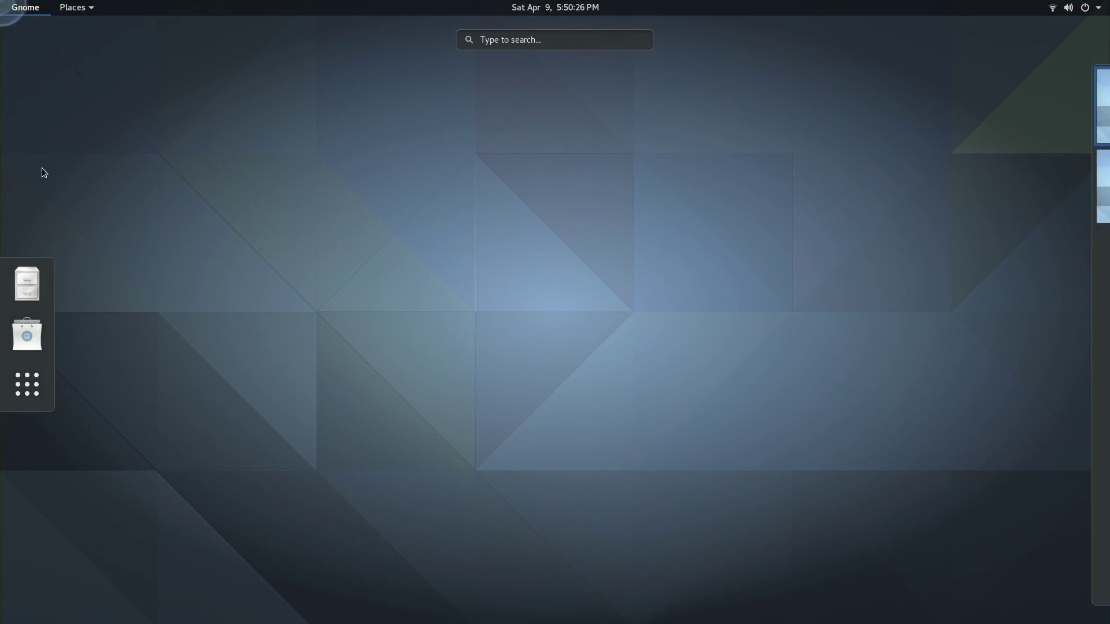
- Open Files on Home, centre its window, and zoom the icon view in two levels
{"action": "left_click", "coordinate": [36, 285]}
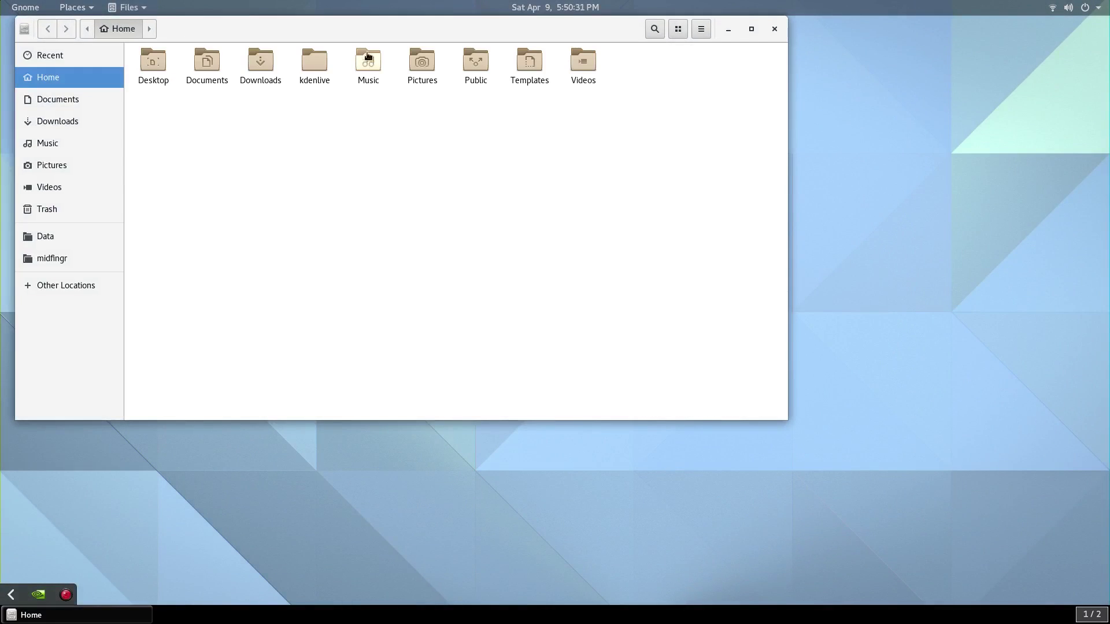
{"action": "left_click_drag", "start_coordinate": [359, 30], "coordinate": [511, 83]}
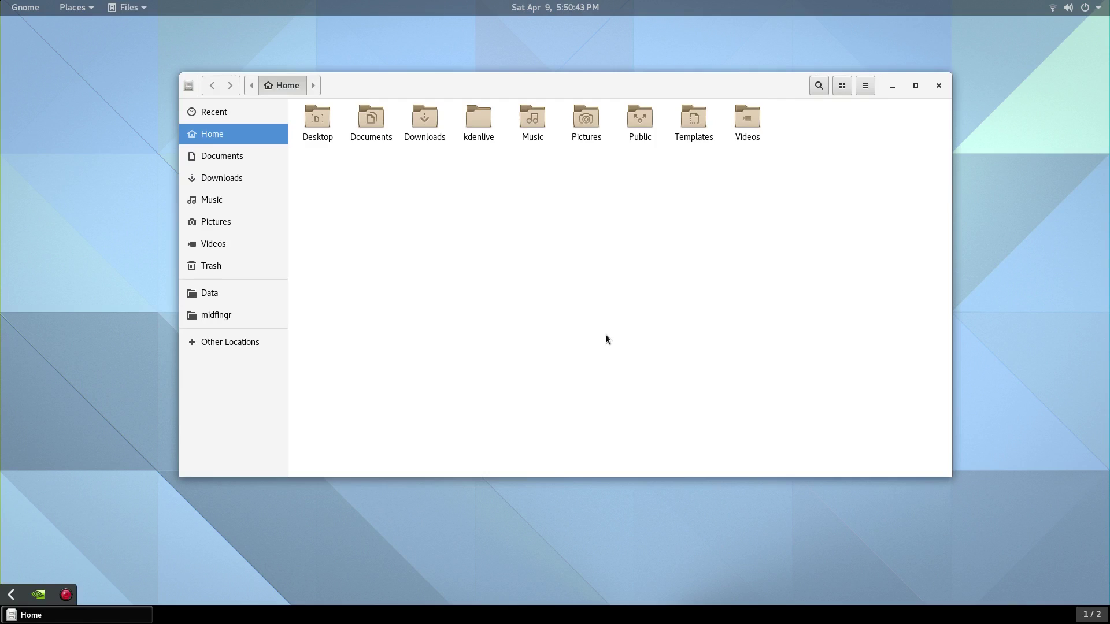
{"action": "key", "text": "ctrl+plus"}
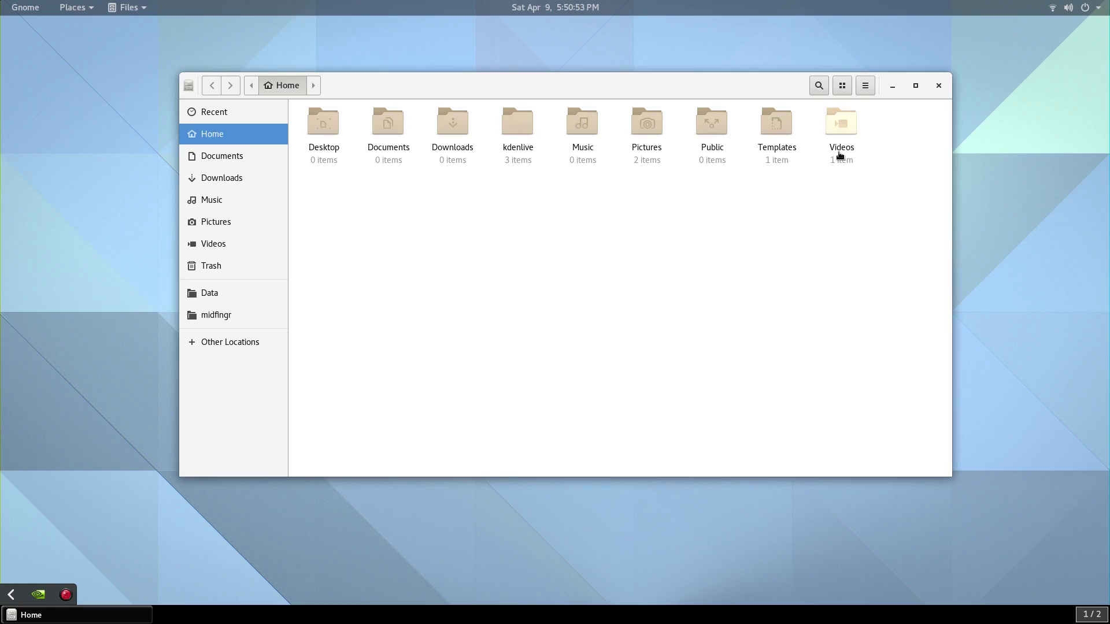
{"action": "key", "text": "ctrl+plus"}
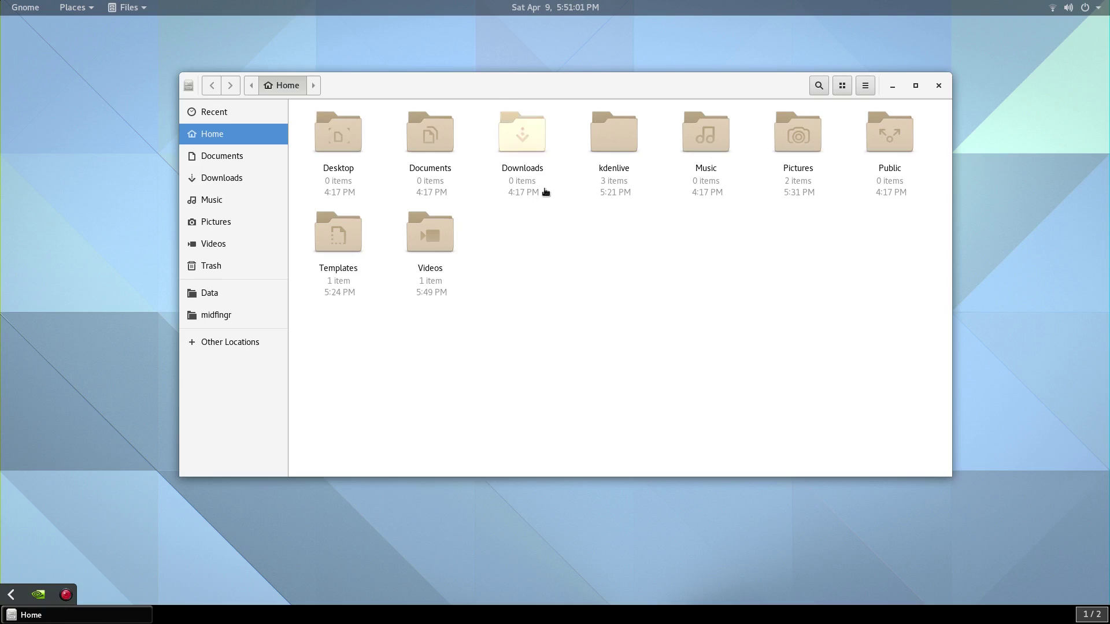
- Set the third icon caption to Owner in the Files preferences
{"action": "left_click", "coordinate": [91, 12]}
{"action": "mouse_move", "coordinate": [130, 8]}
{"action": "left_click", "coordinate": [169, 116]}
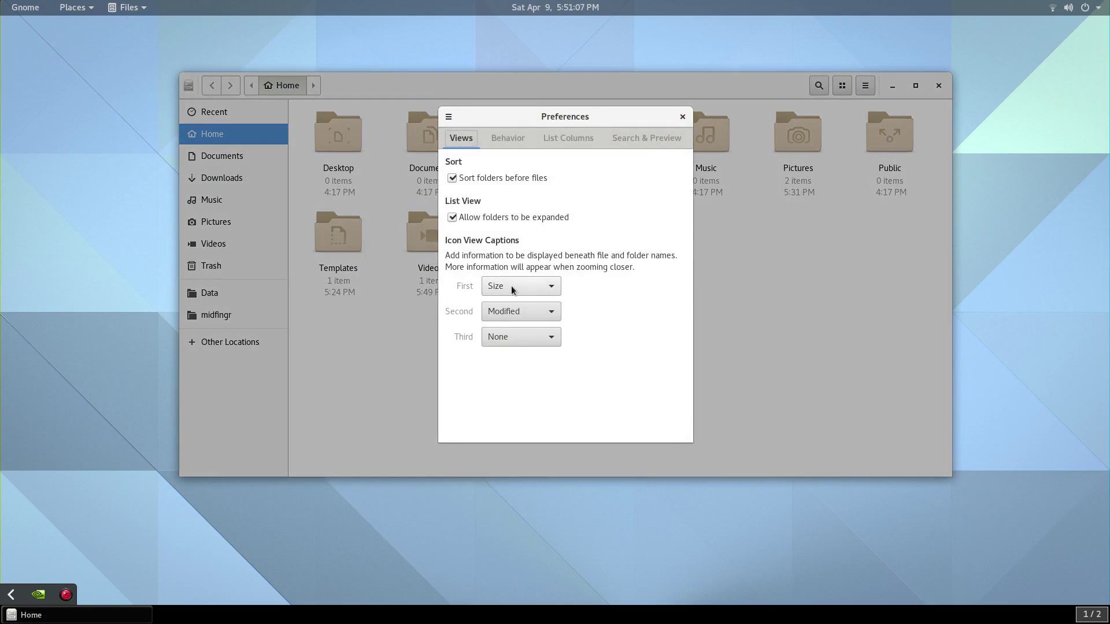
{"action": "left_click", "coordinate": [524, 341]}
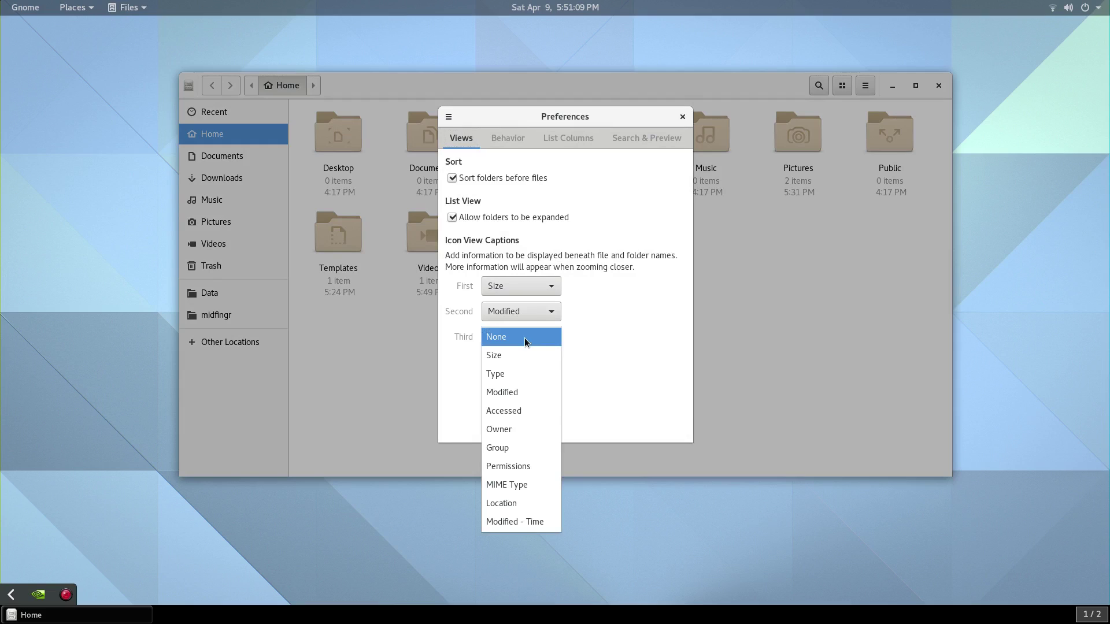
{"action": "left_click", "coordinate": [534, 428]}
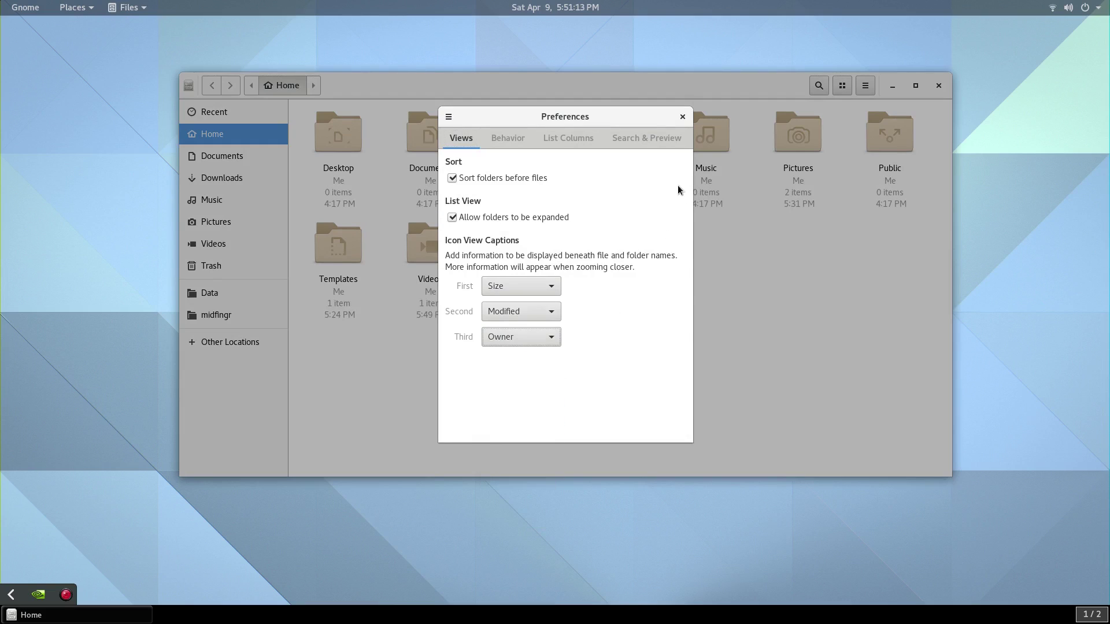
{"action": "left_click", "coordinate": [682, 117]}
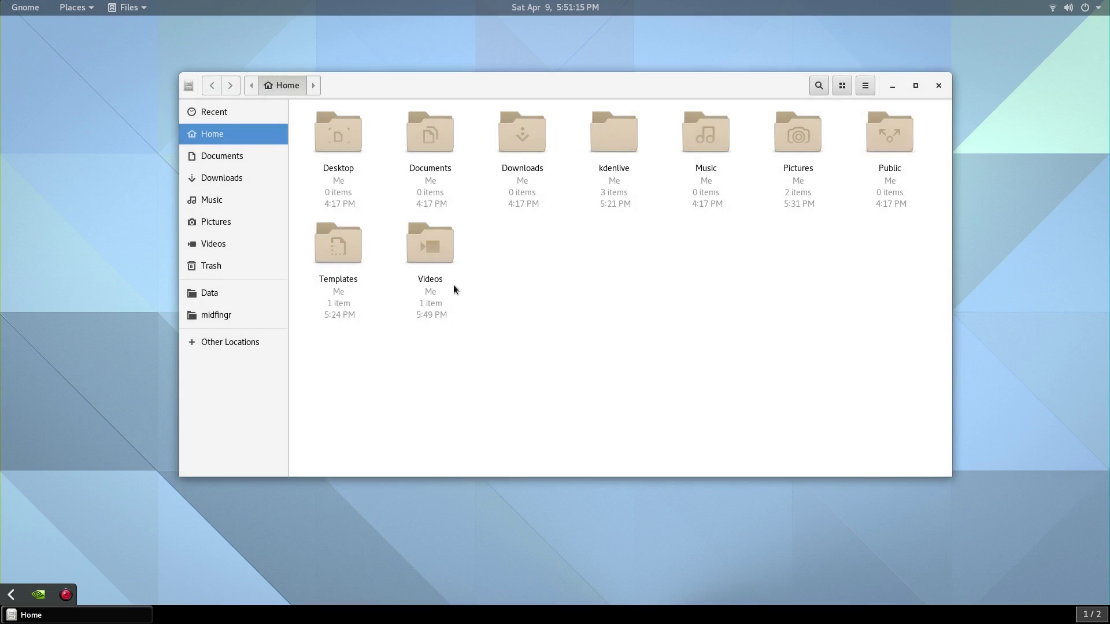
- Shrink the icons back and search the midfingr folder for 'gvf'
{"action": "key", "text": "ctrl+minus"}
{"action": "key", "text": "ctrl+minus"}
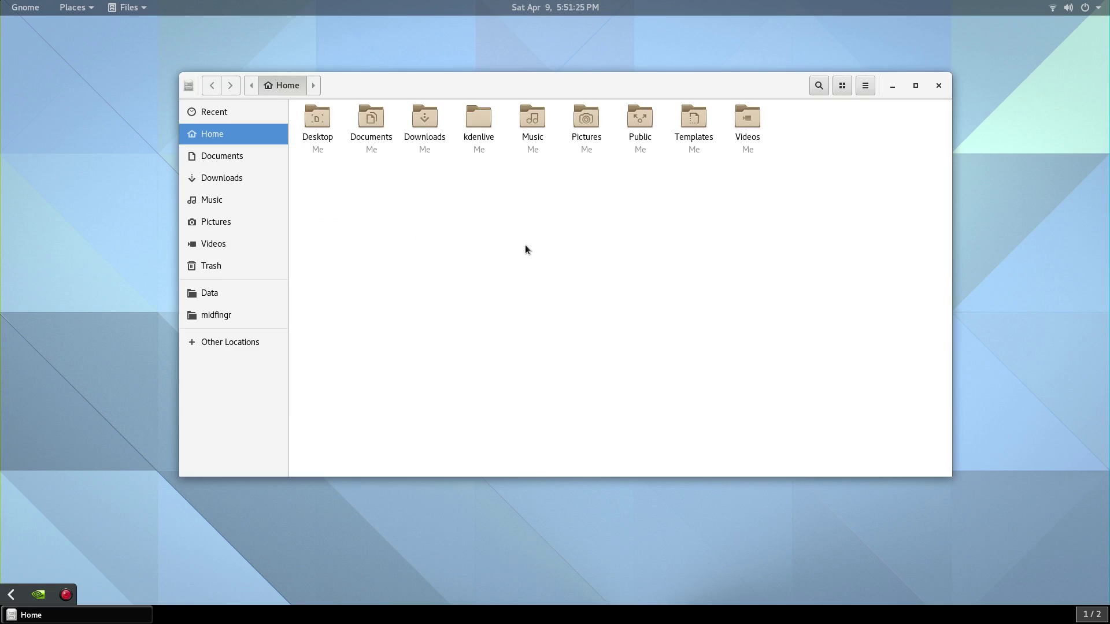
{"action": "left_click", "coordinate": [216, 314]}
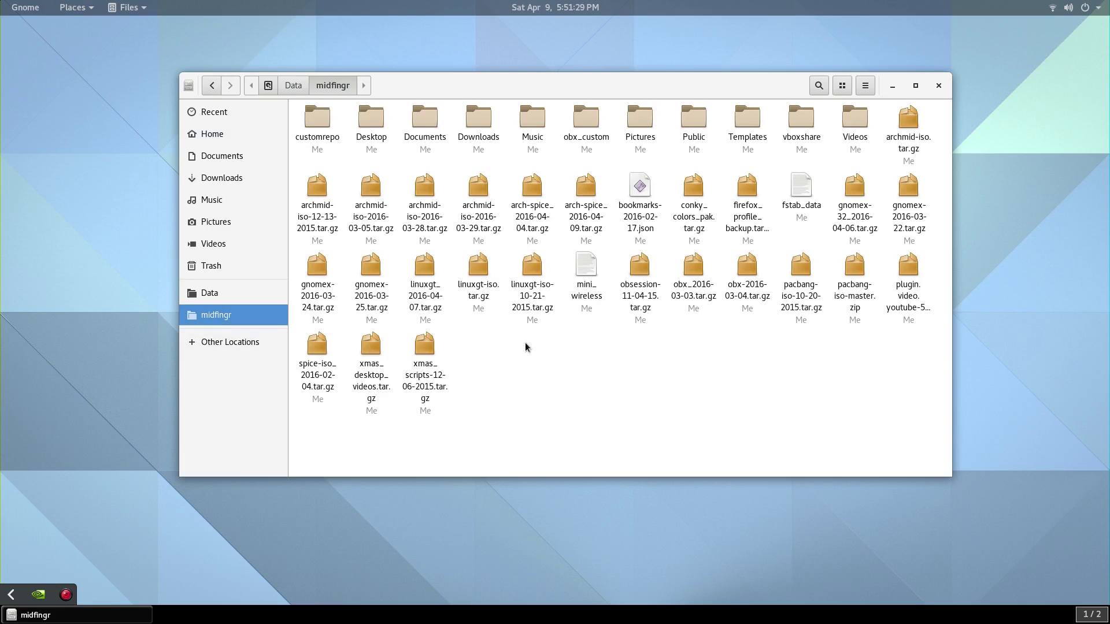
{"action": "type", "text": "gvf"}
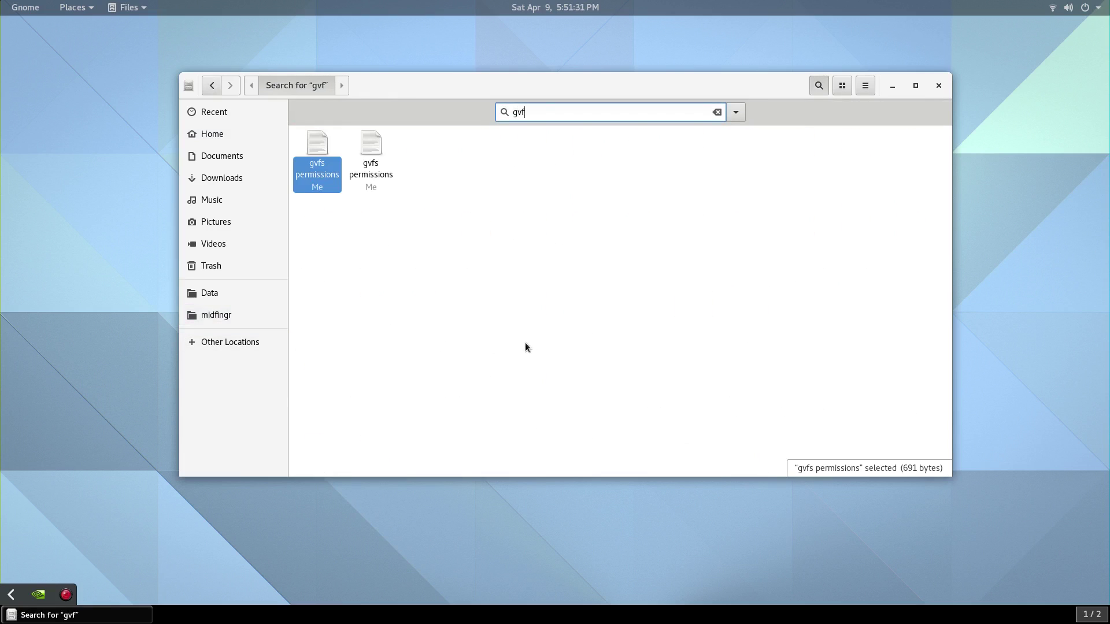
- Open the first gvfs permissions file in Leafpad, centre it, review the rules, and close it
{"action": "double_click", "coordinate": [333, 182]}
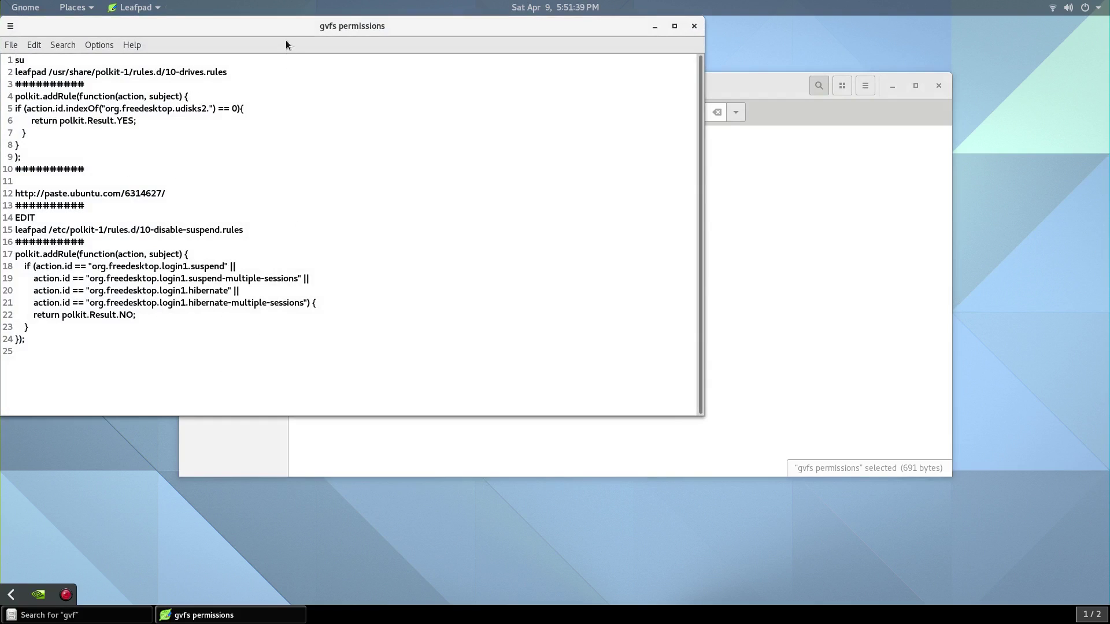
{"action": "left_click_drag", "start_coordinate": [282, 26], "coordinate": [454, 123]}
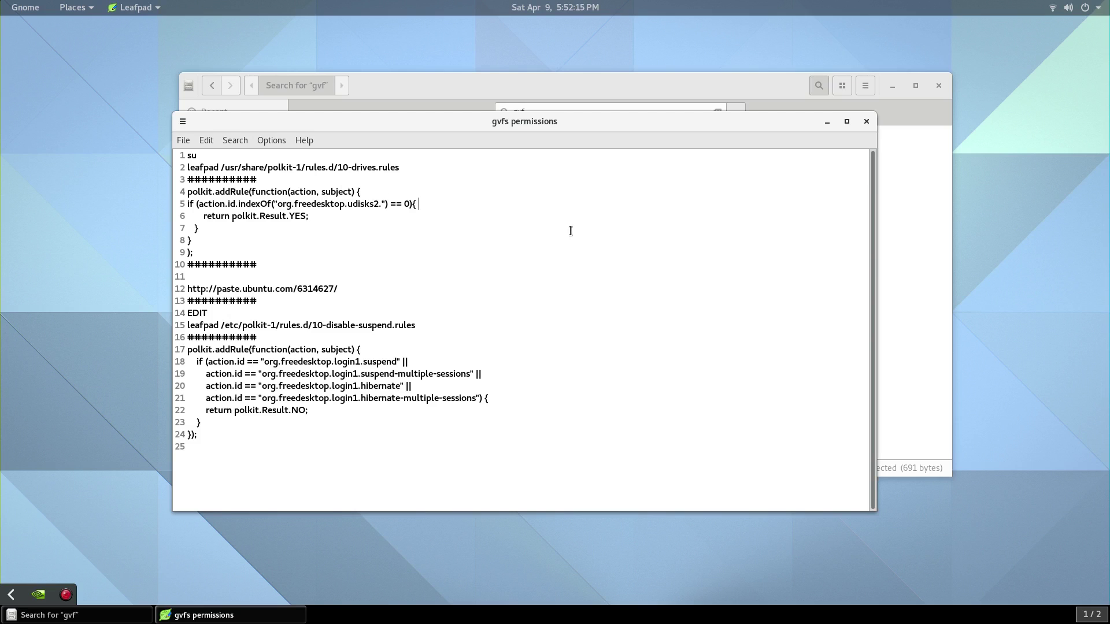
{"action": "left_click", "coordinate": [866, 122]}
- Close the file manager, launch GNOME Software, and browse its featured All page
{"action": "left_click", "coordinate": [820, 227]}
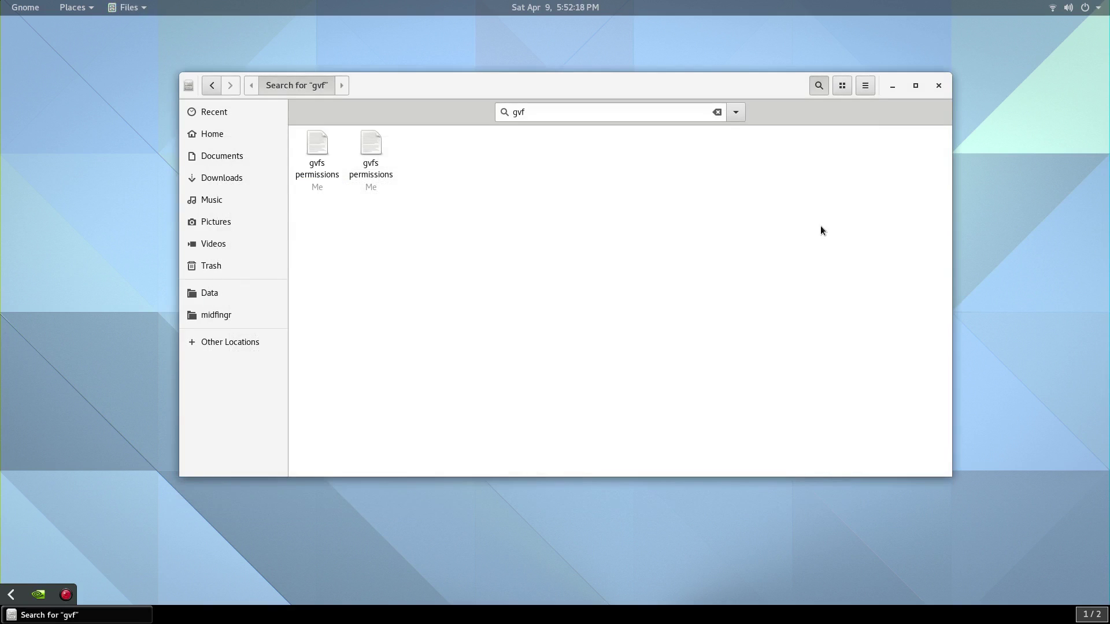
{"action": "left_click", "coordinate": [941, 89]}
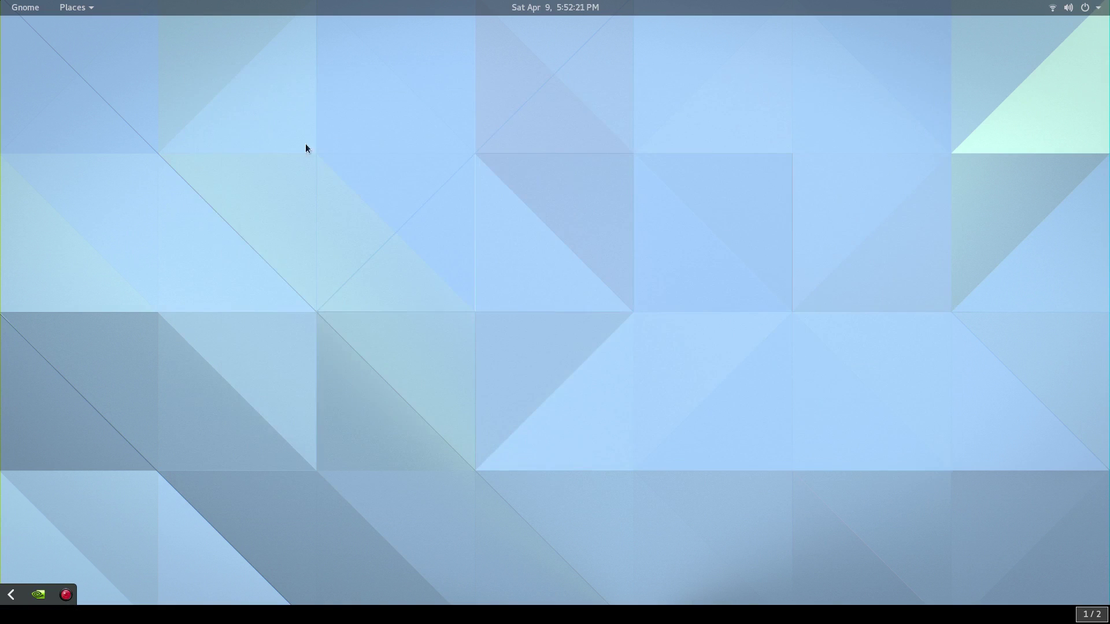
{"action": "mouse_move", "coordinate": [2, 4]}
{"action": "left_click", "coordinate": [28, 329]}
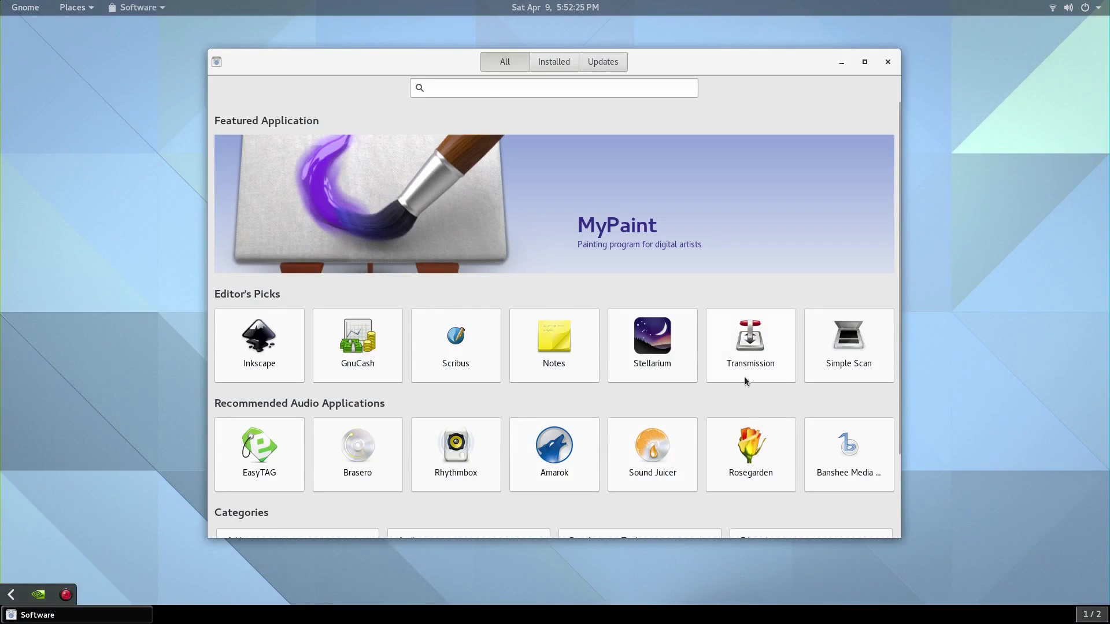
{"action": "scroll", "coordinate": [708, 379], "scroll_direction": "down", "scroll_amount": 5}
{"action": "scroll", "coordinate": [688, 414], "scroll_direction": "up", "scroll_amount": 5}
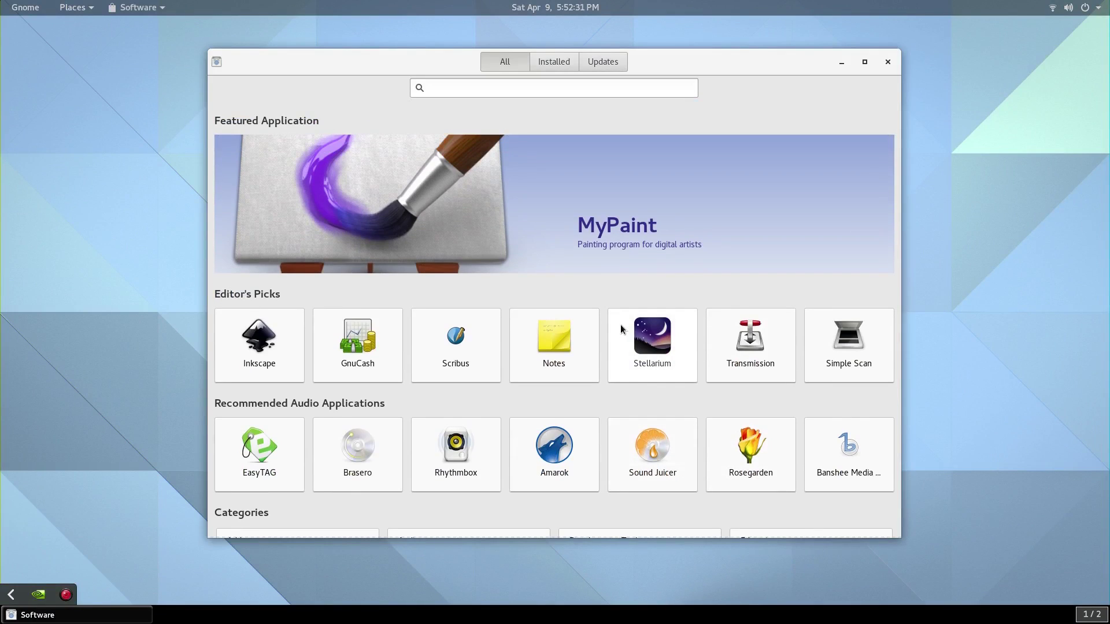
{"action": "left_click", "coordinate": [497, 94]}
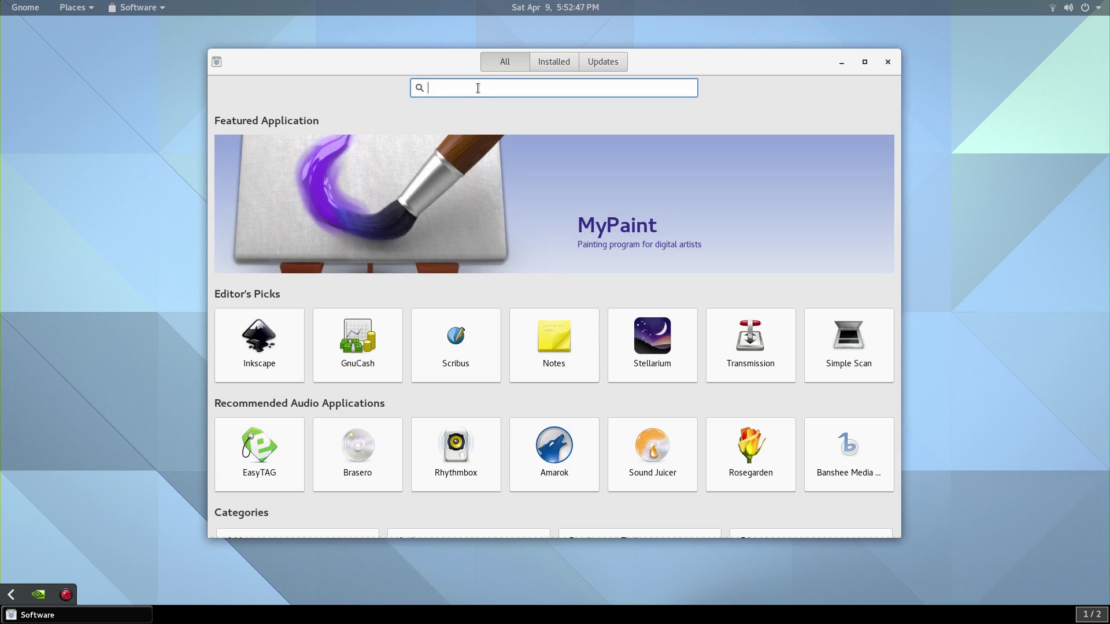
- Try searches for 'eye', 'kden' and 'rist', then settle on searching 'image'
{"action": "type", "text": "eye"}
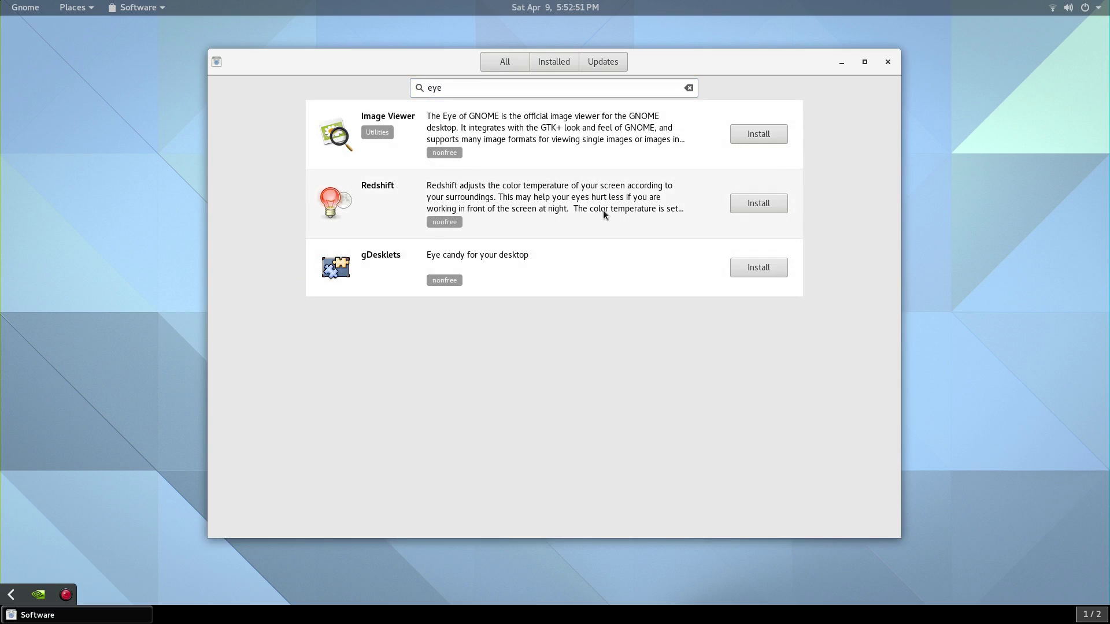
{"action": "double_click", "coordinate": [446, 89]}
{"action": "type", "text": "k"}
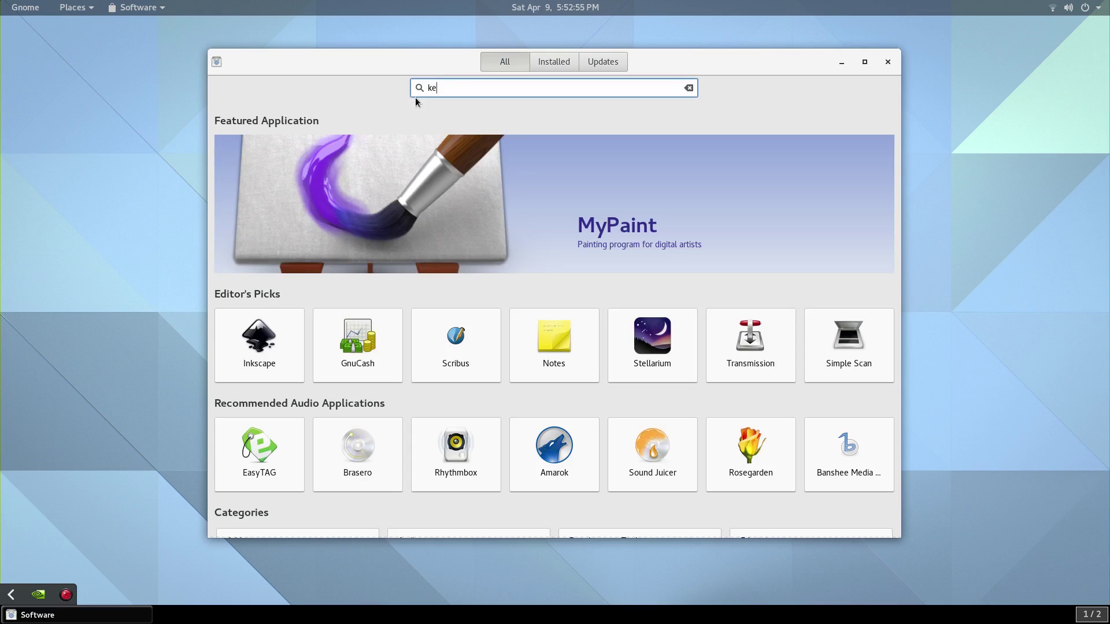
{"action": "type", "text": "den"}
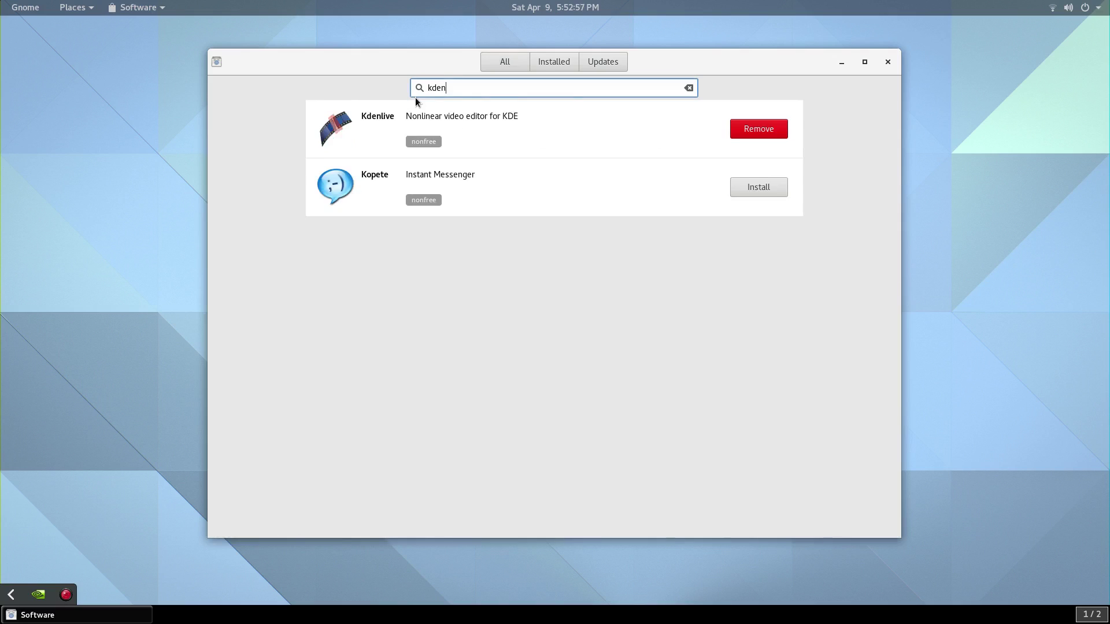
{"action": "double_click", "coordinate": [487, 87]}
{"action": "key", "text": "BackSpace"}
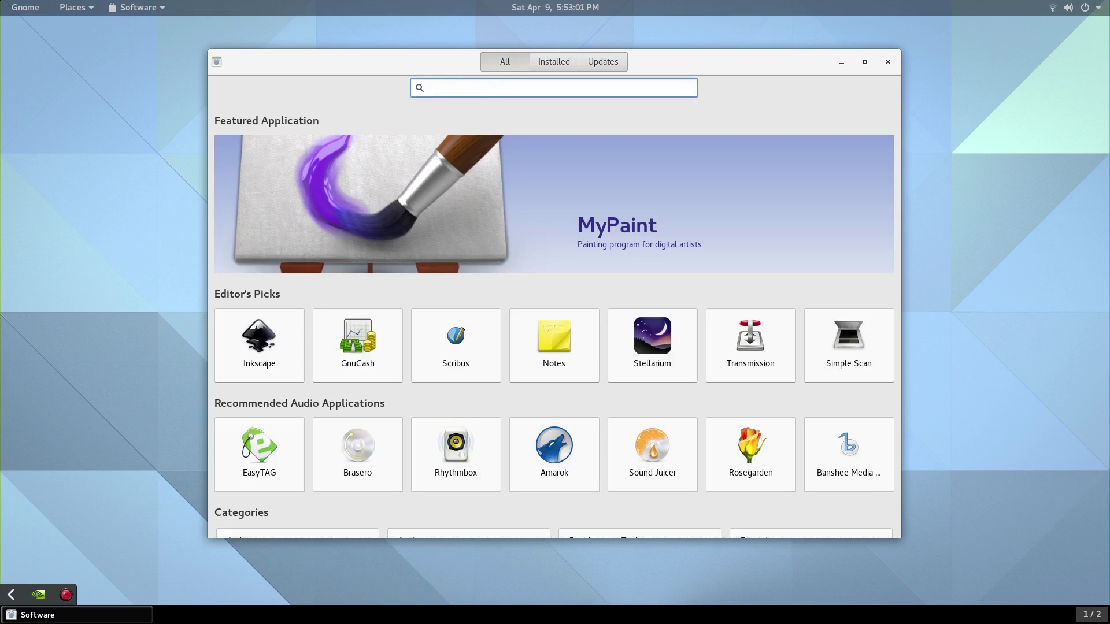
{"action": "type", "text": "rist"}
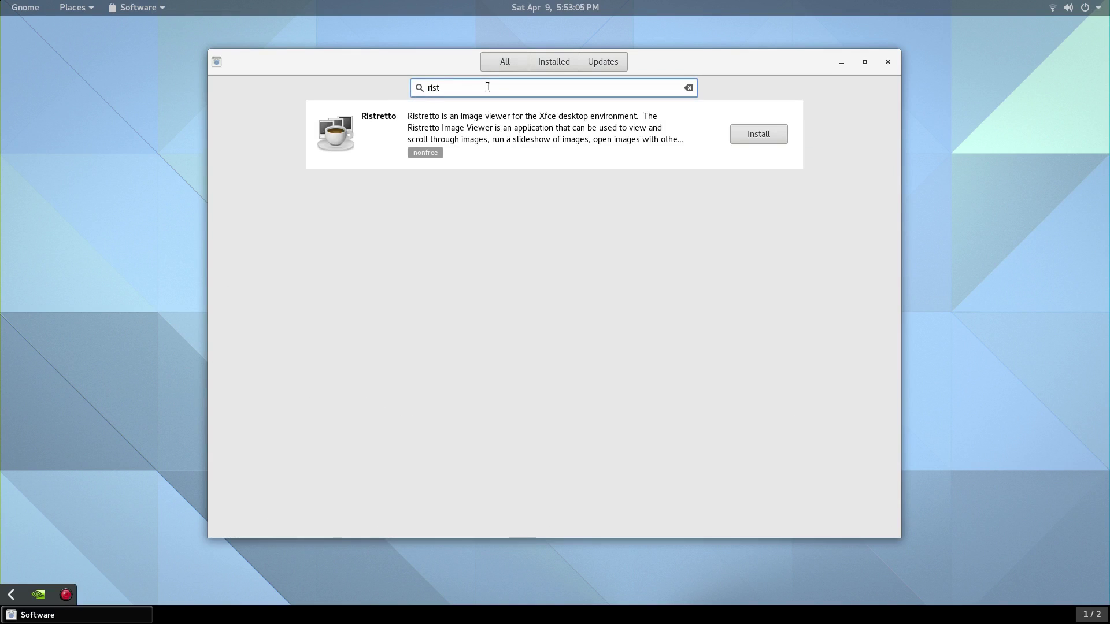
{"action": "key", "text": "BackSpace"}
{"action": "key", "text": "BackSpace"}
{"action": "key", "text": "BackSpace"}
{"action": "key", "text": "BackSpace"}
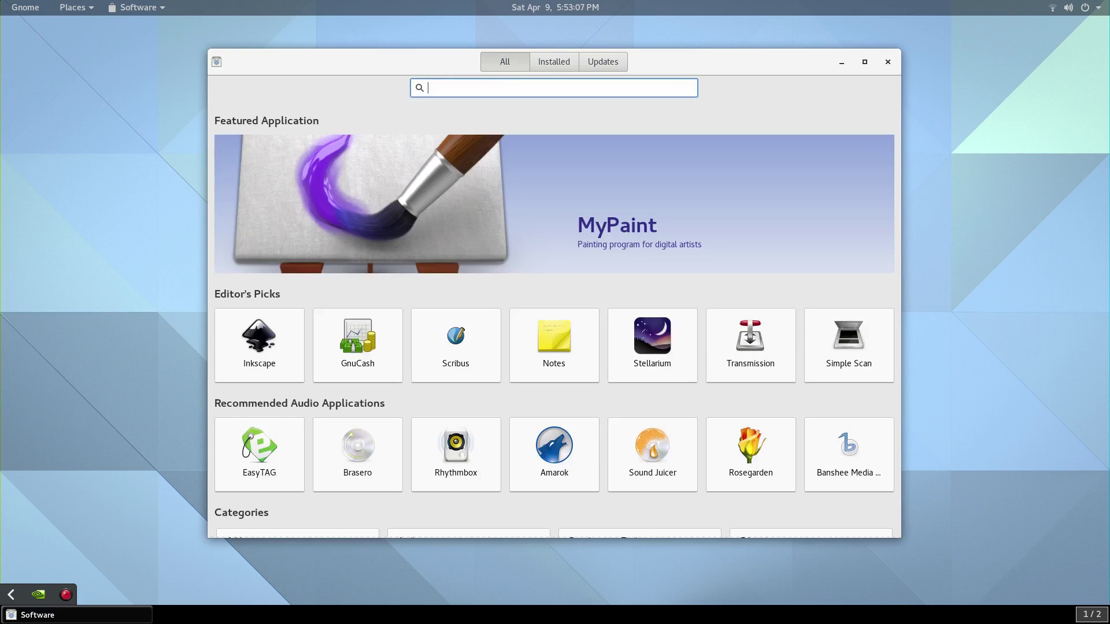
{"action": "type", "text": "image"}
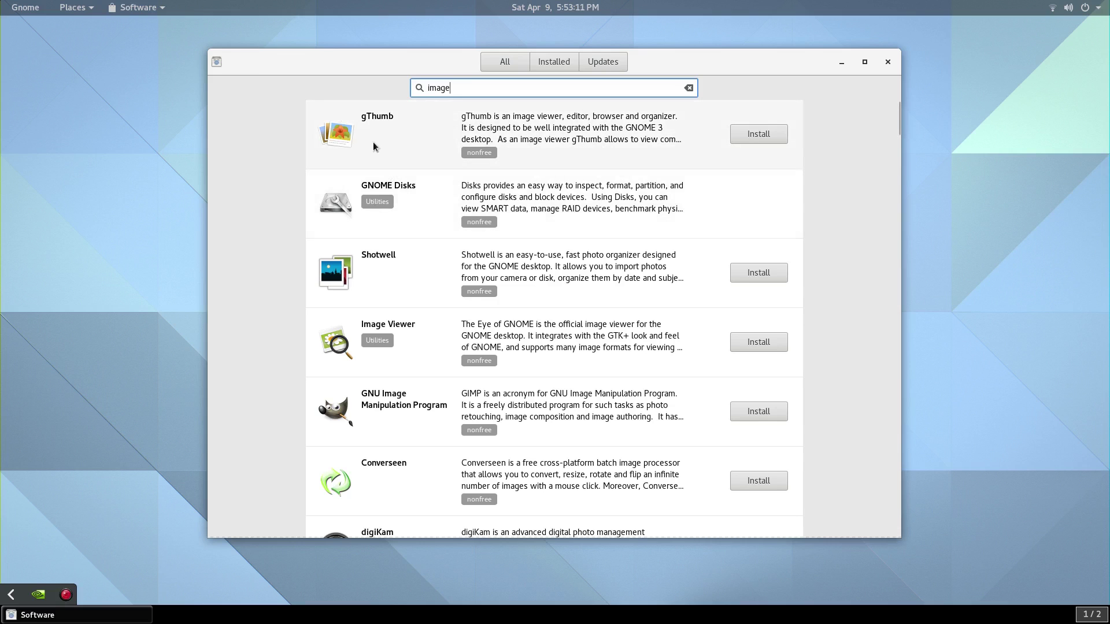
- Scroll through the 'image' results, then check the Updates page
{"action": "scroll", "coordinate": [348, 321], "scroll_direction": "down", "scroll_amount": 3}
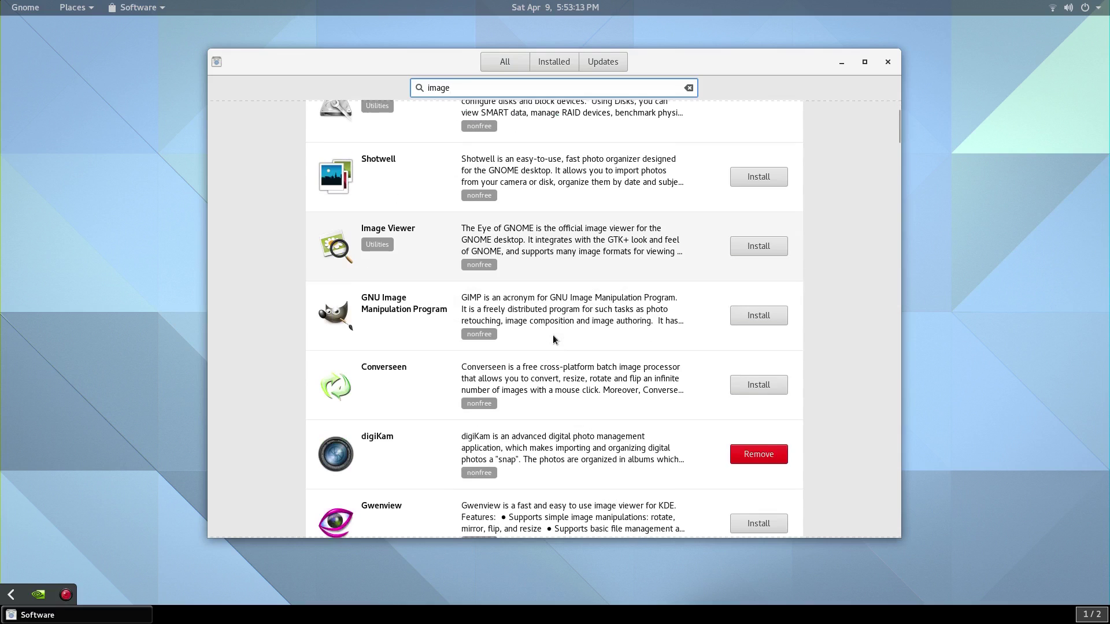
{"action": "scroll", "coordinate": [348, 317], "scroll_direction": "down", "scroll_amount": 4}
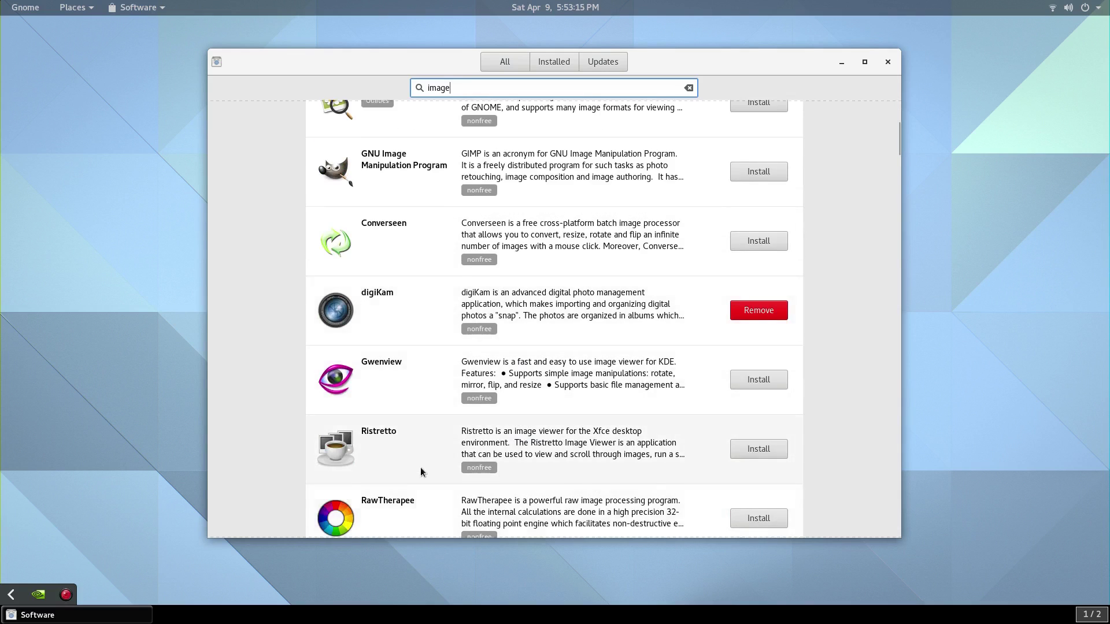
{"action": "scroll", "coordinate": [420, 469], "scroll_direction": "down", "scroll_amount": 5}
{"action": "scroll", "coordinate": [420, 471], "scroll_direction": "down", "scroll_amount": 3}
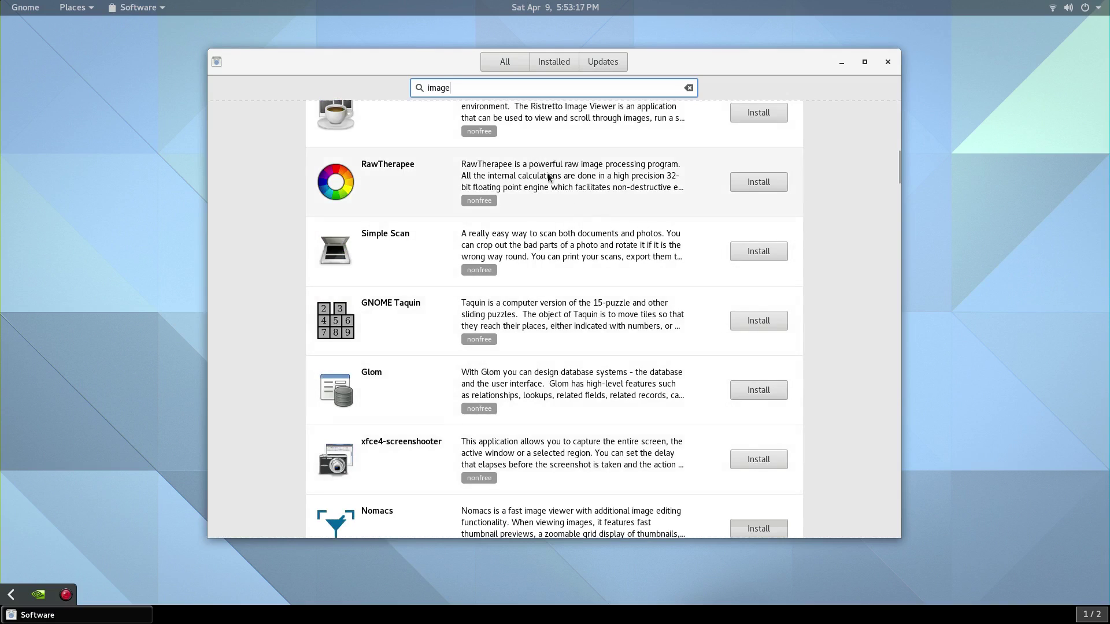
{"action": "left_click", "coordinate": [605, 62]}
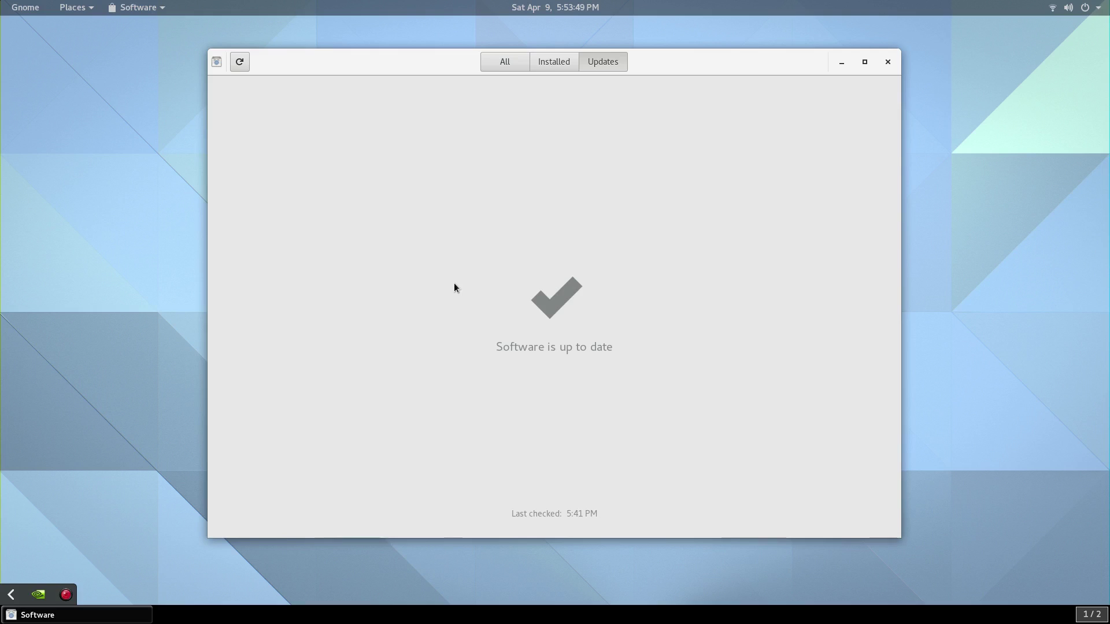
- Review the Software Sources list from the Software menu, then close it
{"action": "left_click", "coordinate": [138, 7]}
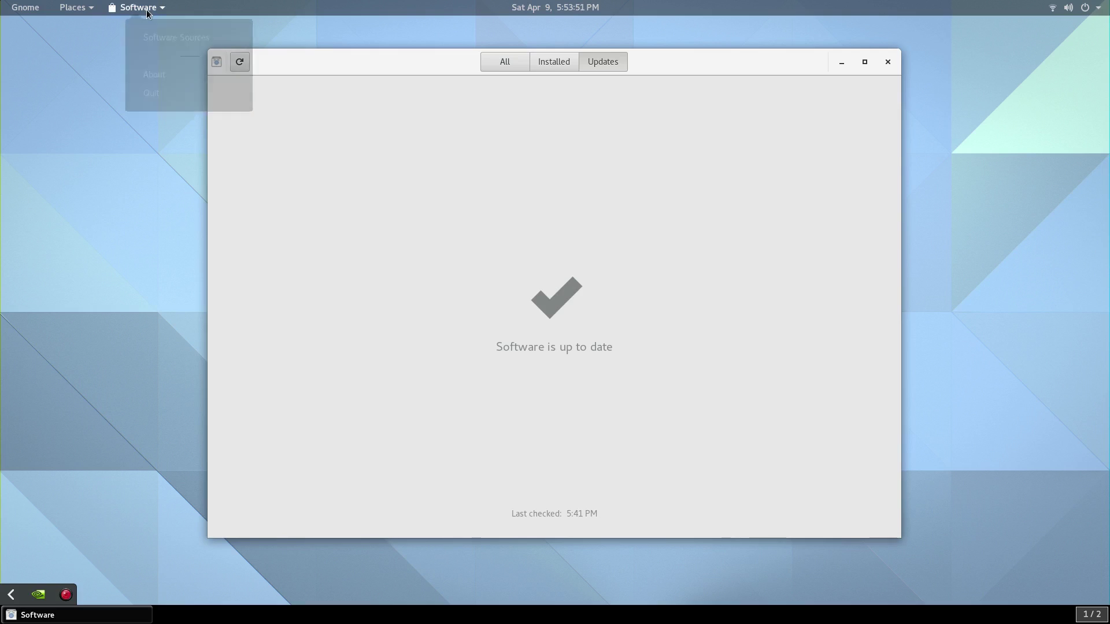
{"action": "left_click", "coordinate": [168, 45]}
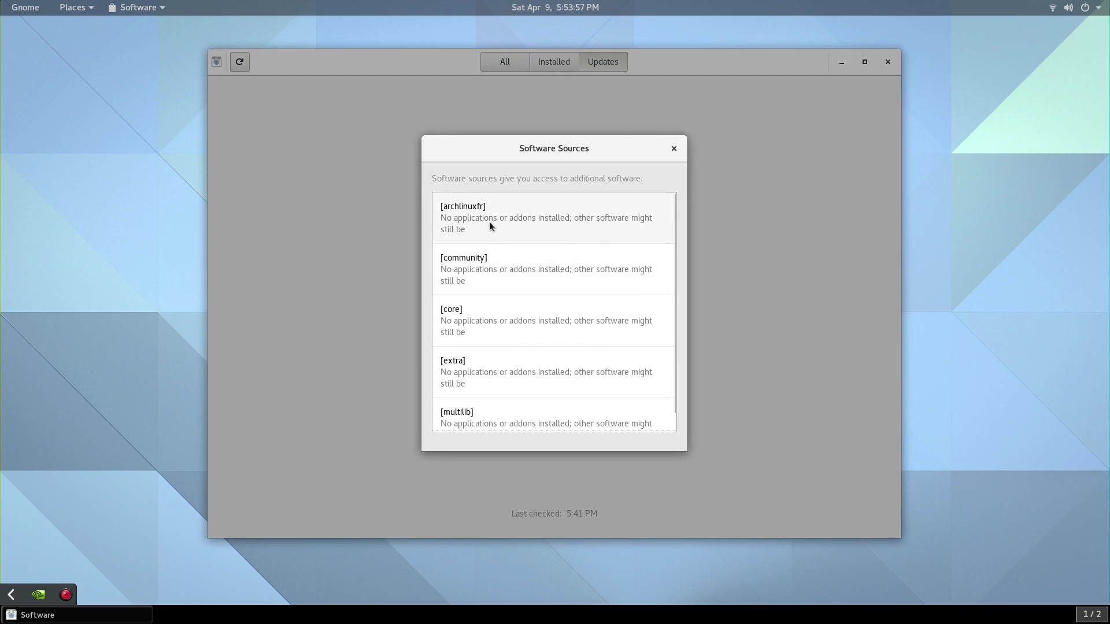
{"action": "scroll", "coordinate": [525, 295], "scroll_direction": "down", "scroll_amount": 1}
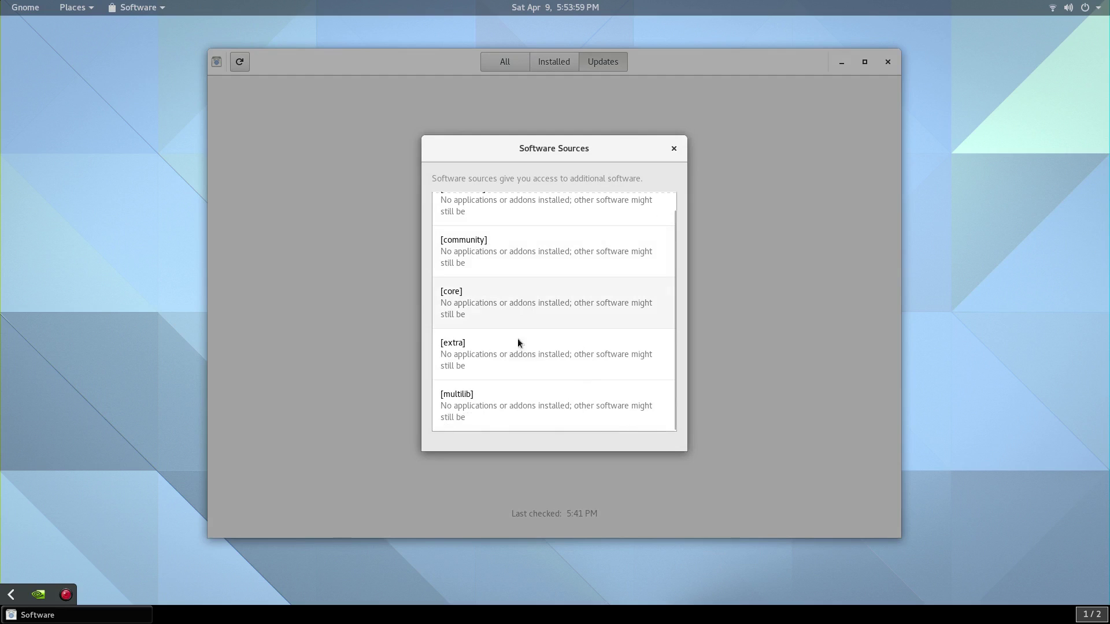
{"action": "left_click", "coordinate": [674, 149]}
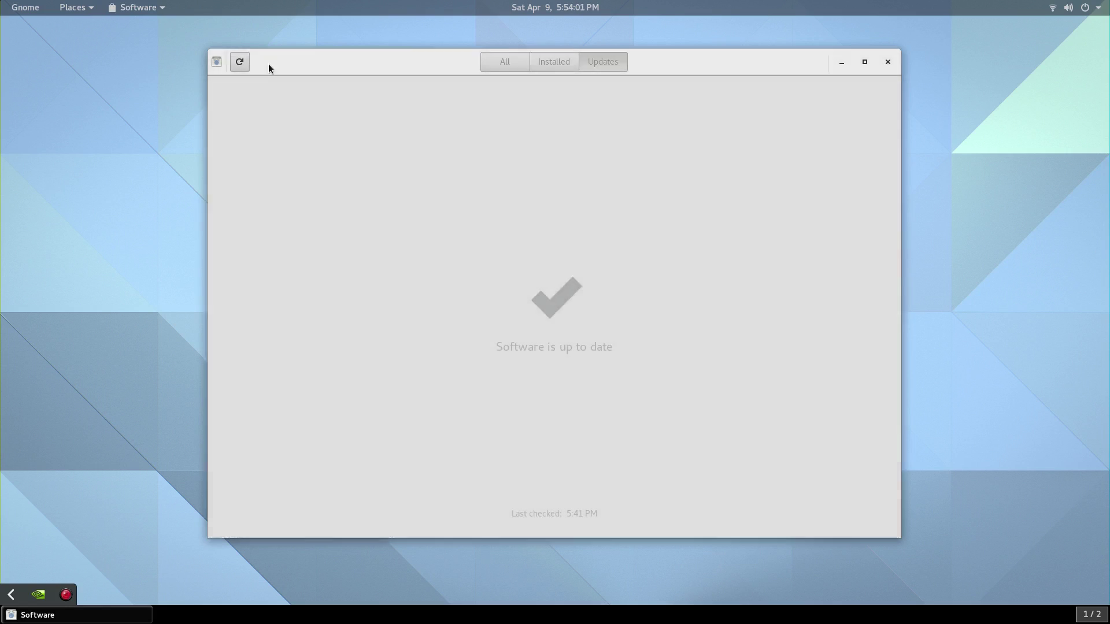
{"action": "left_click", "coordinate": [148, 7]}
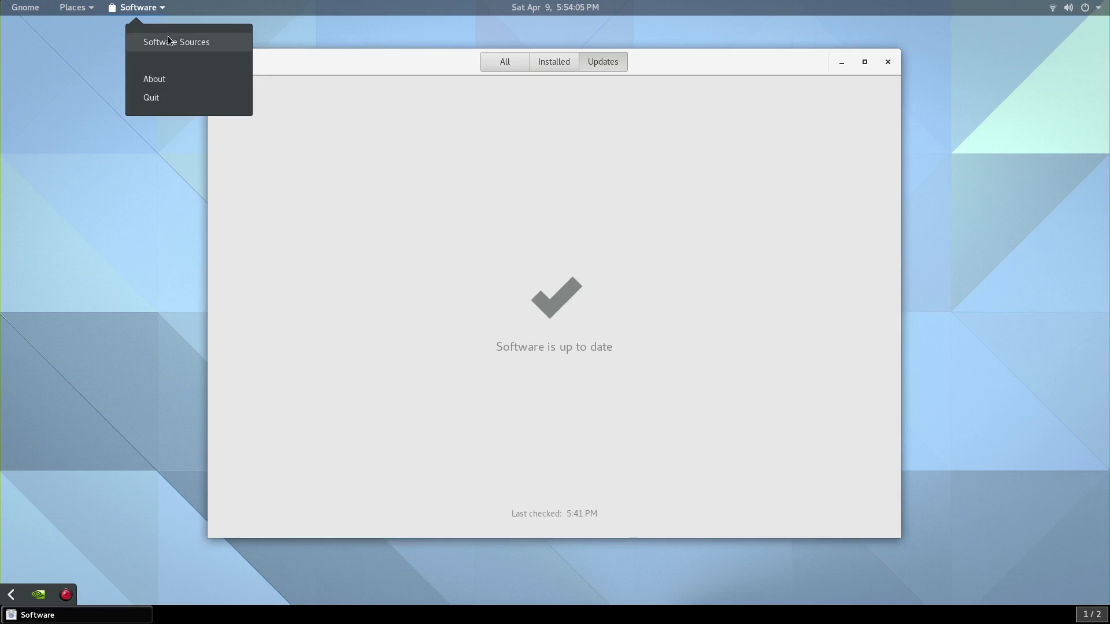
{"action": "left_click", "coordinate": [454, 137]}
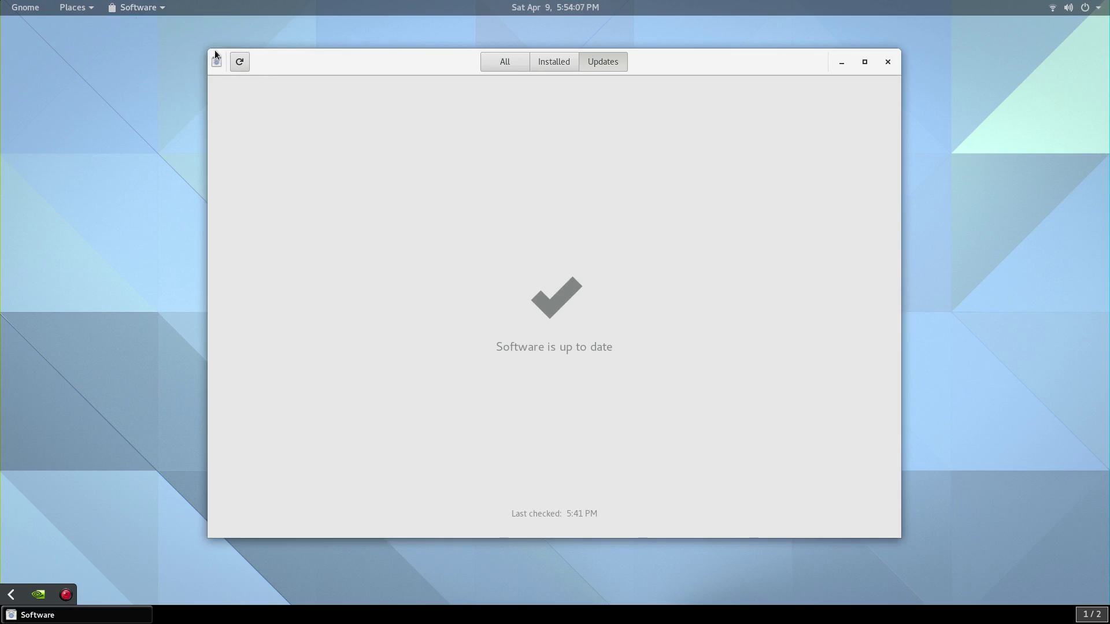
- Switch to the Installed tab and scroll through the installed applications
{"action": "left_click", "coordinate": [513, 68]}
{"action": "left_click", "coordinate": [553, 66]}
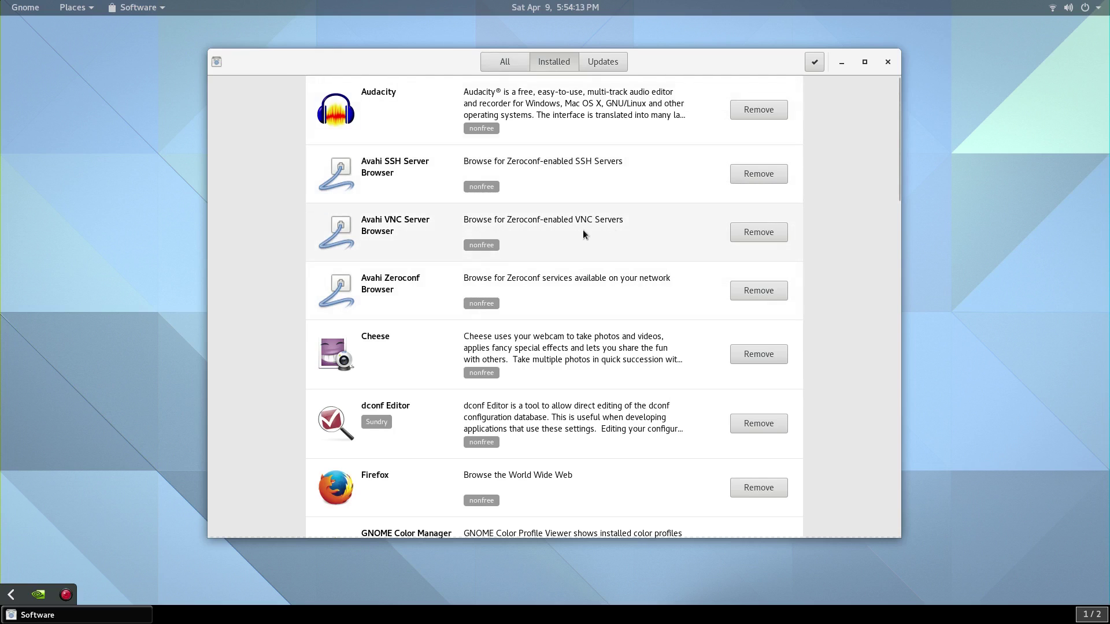
{"action": "scroll", "coordinate": [583, 230], "scroll_direction": "down", "scroll_amount": 2}
{"action": "scroll", "coordinate": [581, 283], "scroll_direction": "up", "scroll_amount": 2}
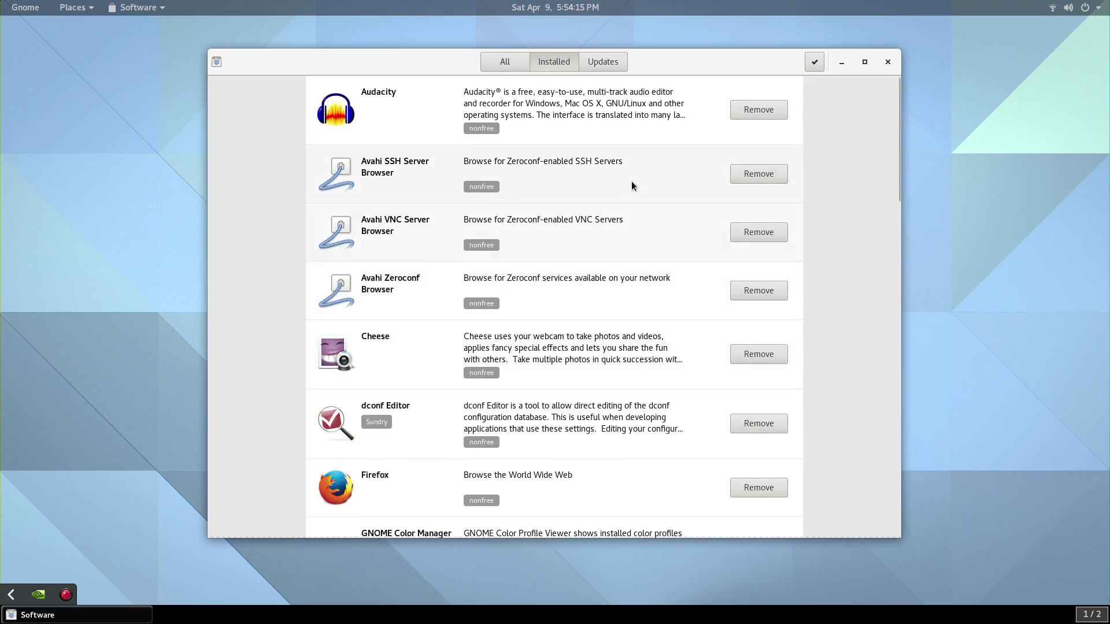
{"action": "scroll", "coordinate": [526, 314], "scroll_direction": "down", "scroll_amount": 10}
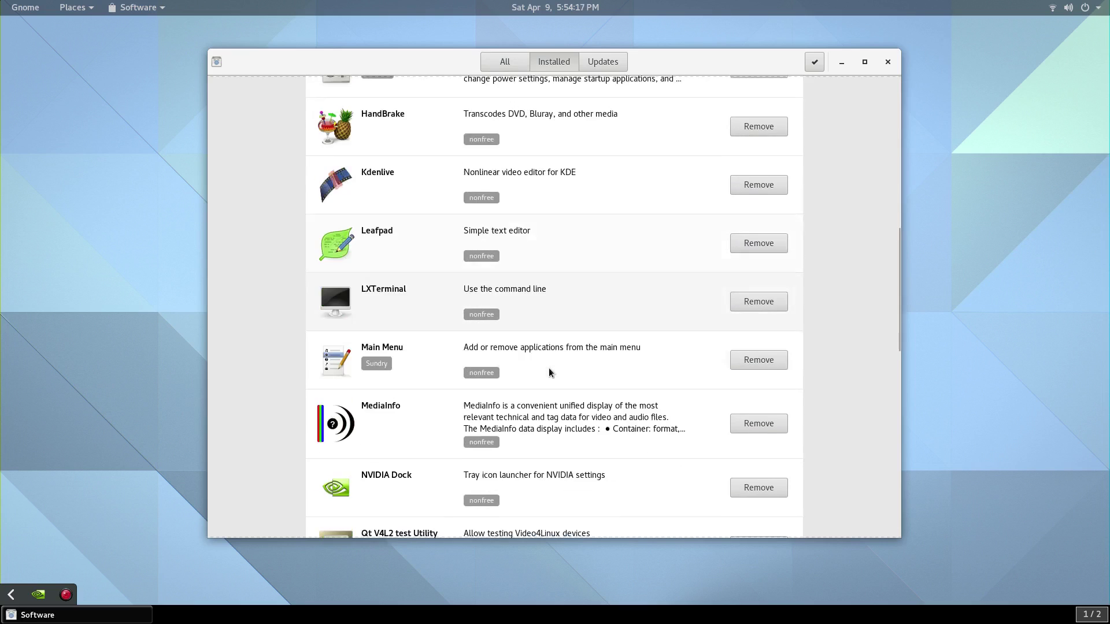
{"action": "scroll", "coordinate": [549, 372], "scroll_direction": "down", "scroll_amount": 5}
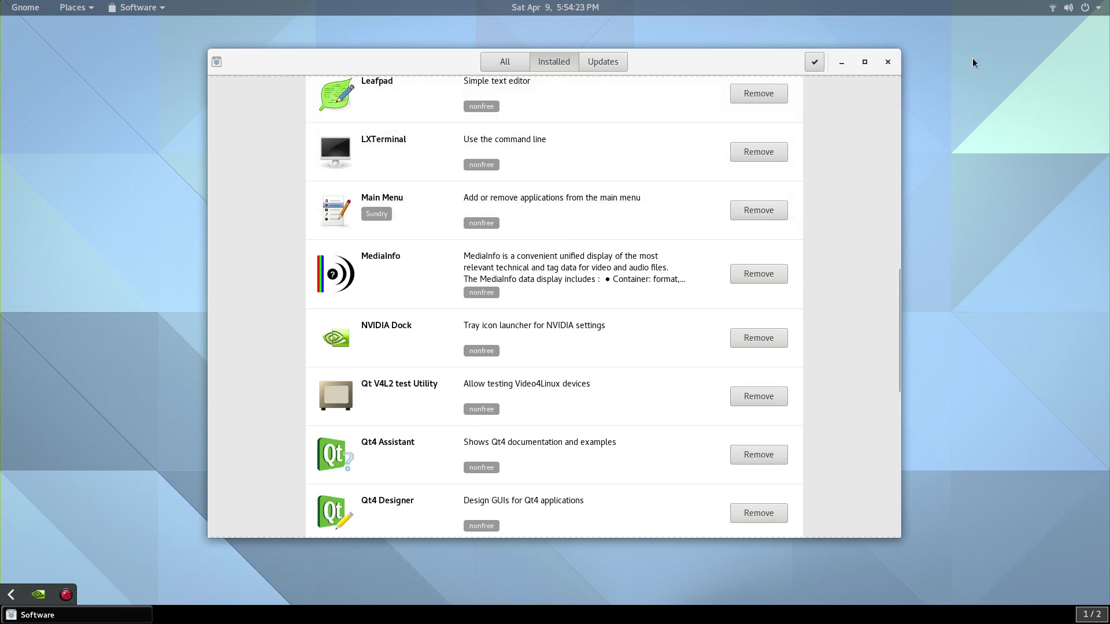
- Close GNOME Software and launch the Main Menu editor from Sundry, centring its window
{"action": "left_click", "coordinate": [887, 62]}
{"action": "mouse_move", "coordinate": [2, 1]}
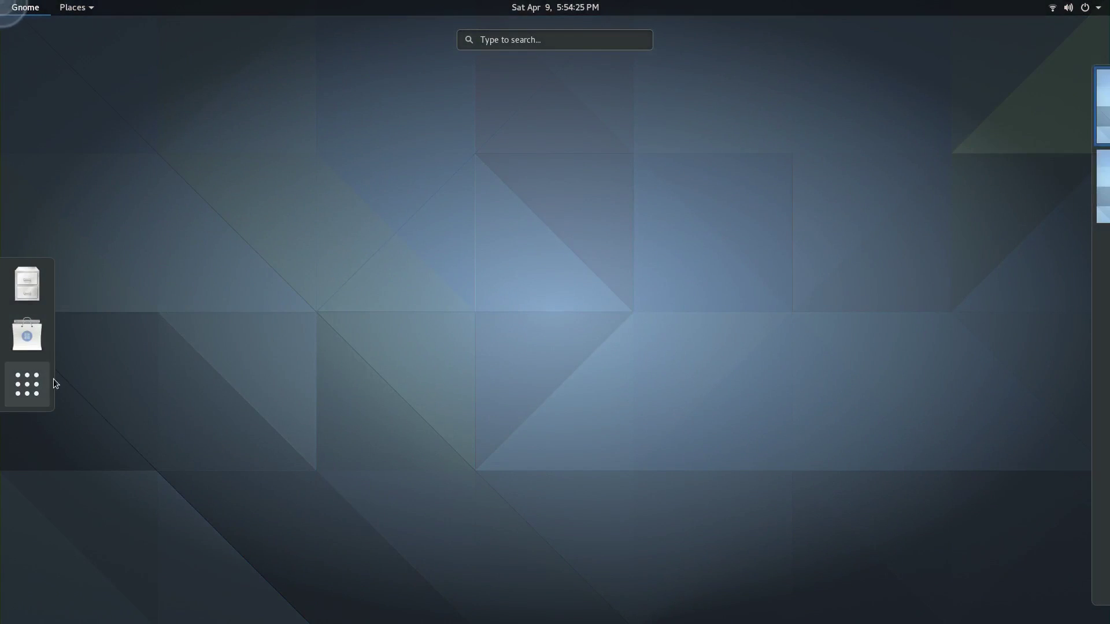
{"action": "left_click", "coordinate": [44, 380]}
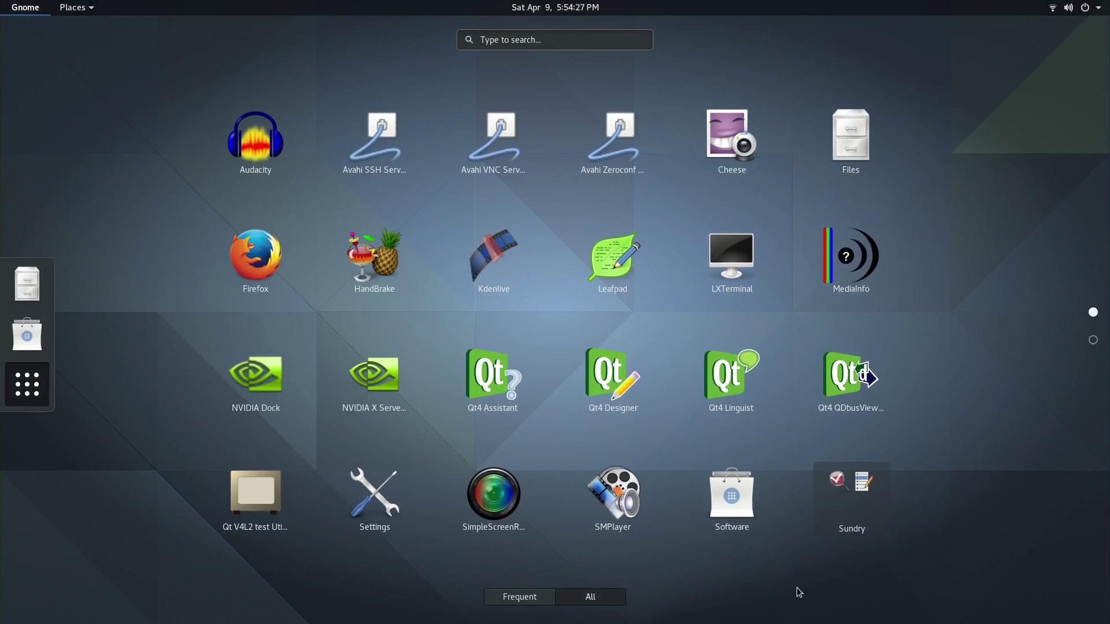
{"action": "left_click", "coordinate": [834, 522]}
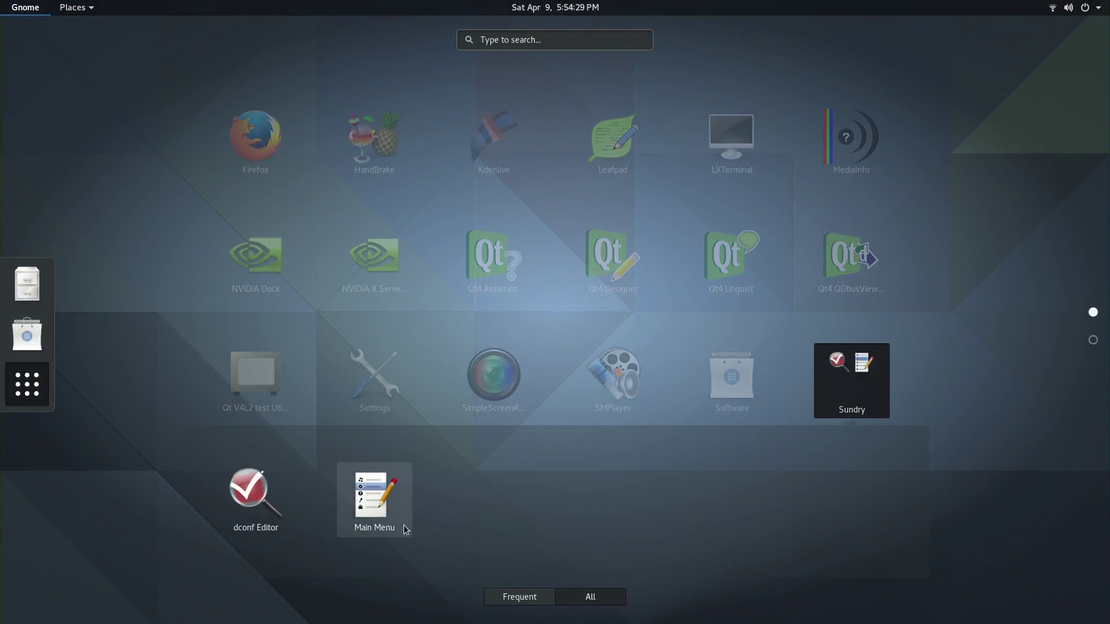
{"action": "left_click", "coordinate": [404, 525]}
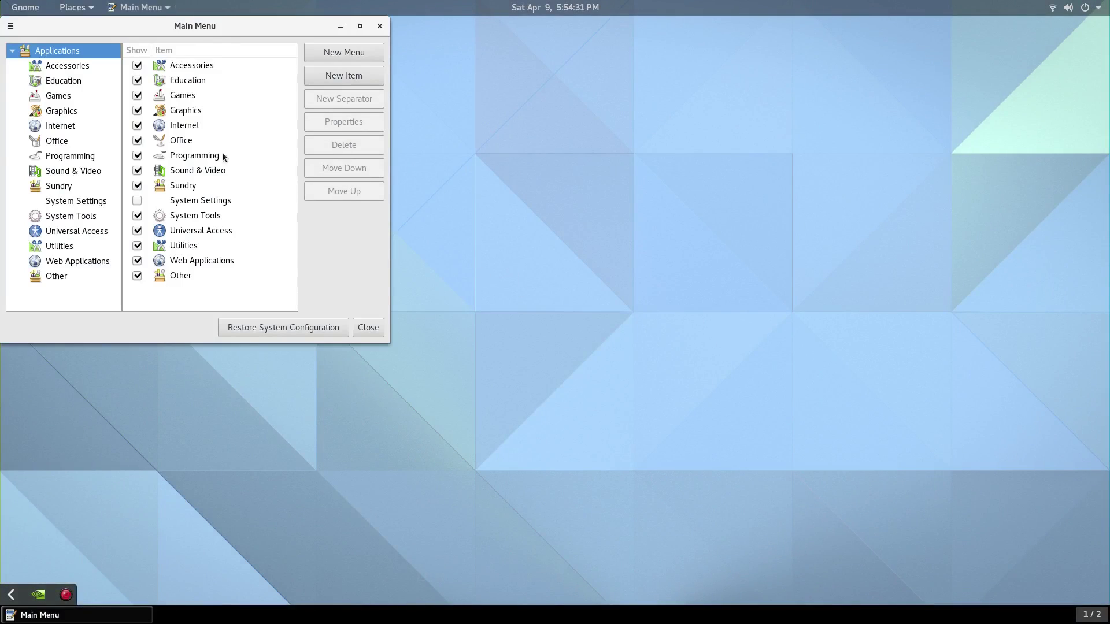
{"action": "left_click_drag", "start_coordinate": [206, 29], "coordinate": [462, 52]}
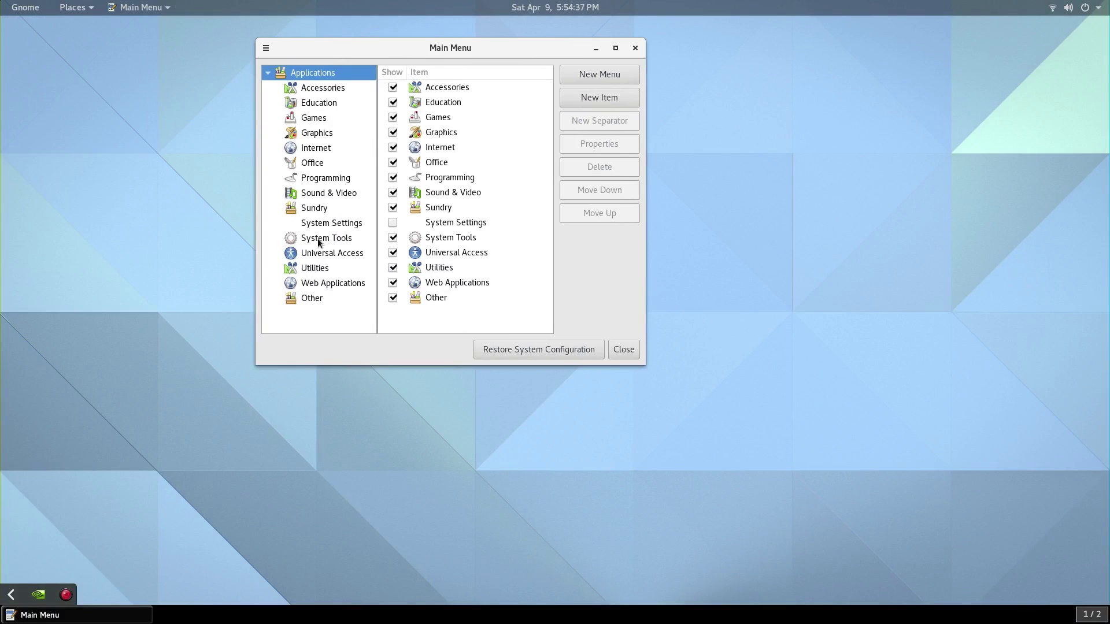
- View the Avahi SSH Server Browser launcher's properties under Internet, cancel, and close the editor
{"action": "left_click", "coordinate": [321, 152]}
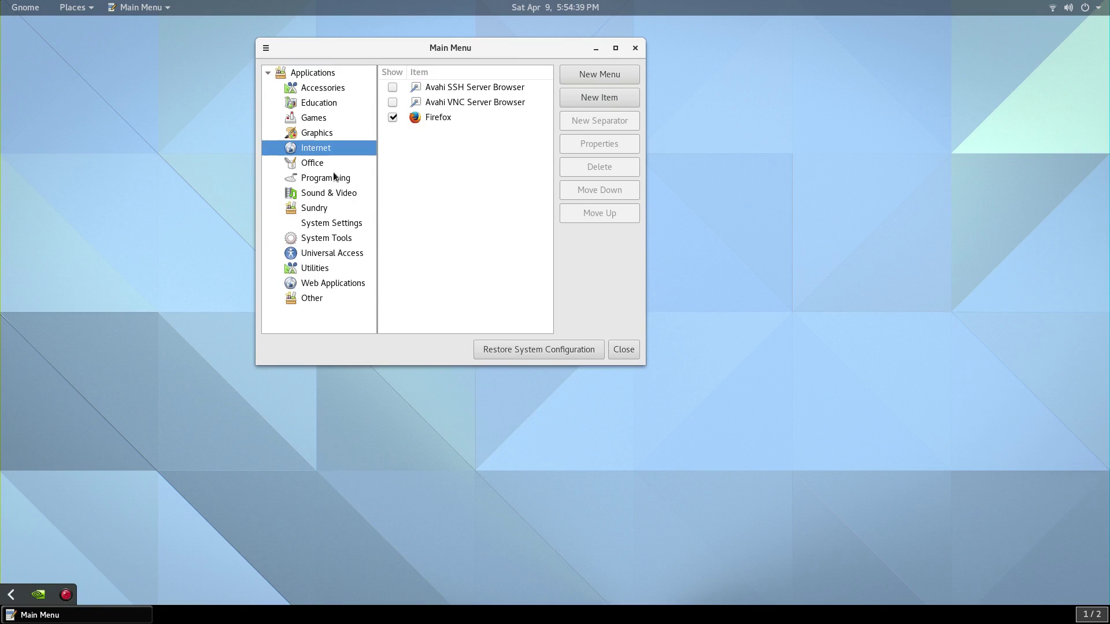
{"action": "left_click", "coordinate": [393, 87]}
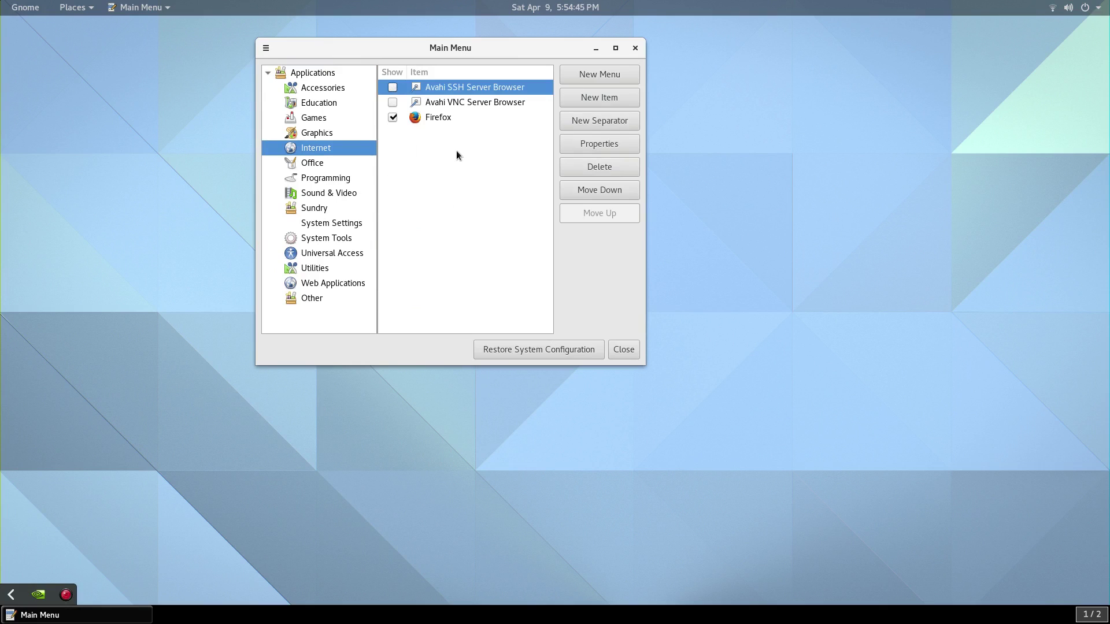
{"action": "left_click", "coordinate": [605, 149]}
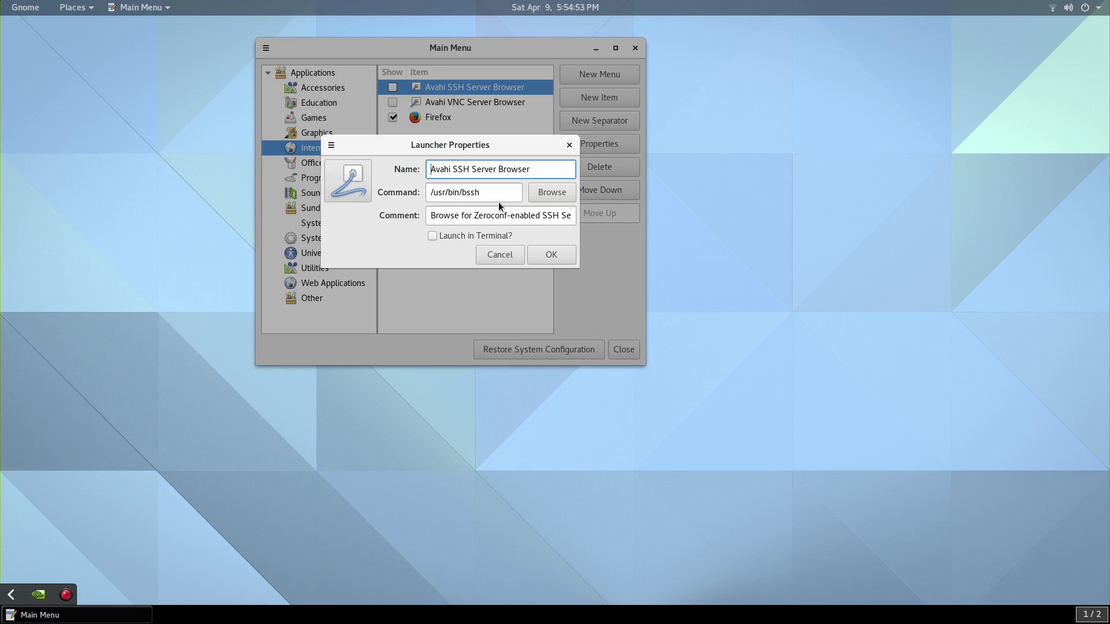
{"action": "left_click", "coordinate": [504, 252]}
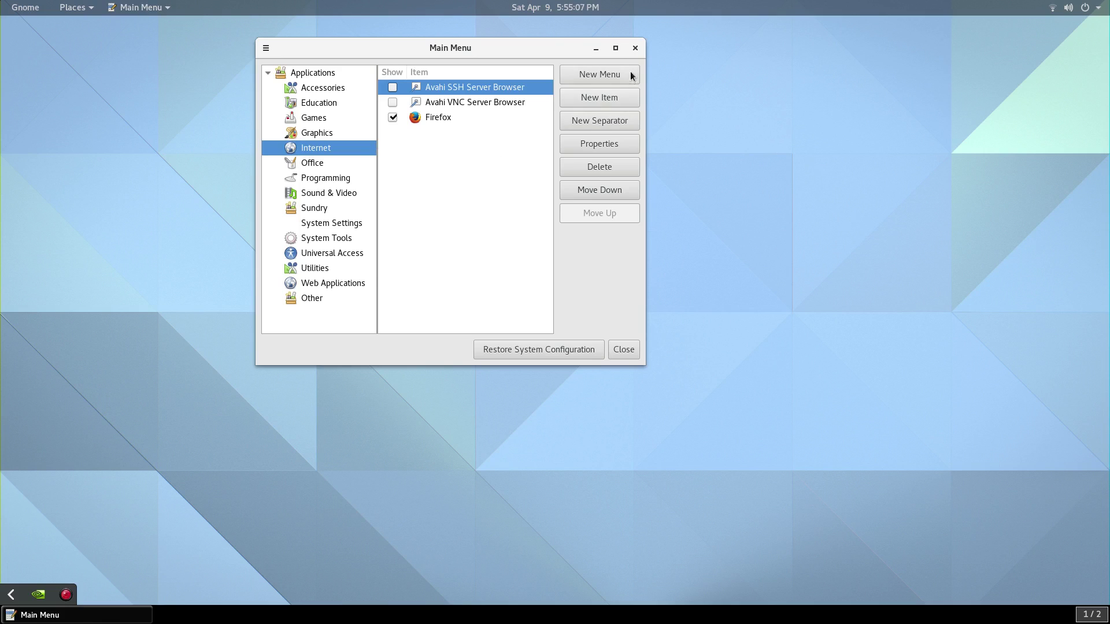
{"action": "left_click", "coordinate": [634, 54]}
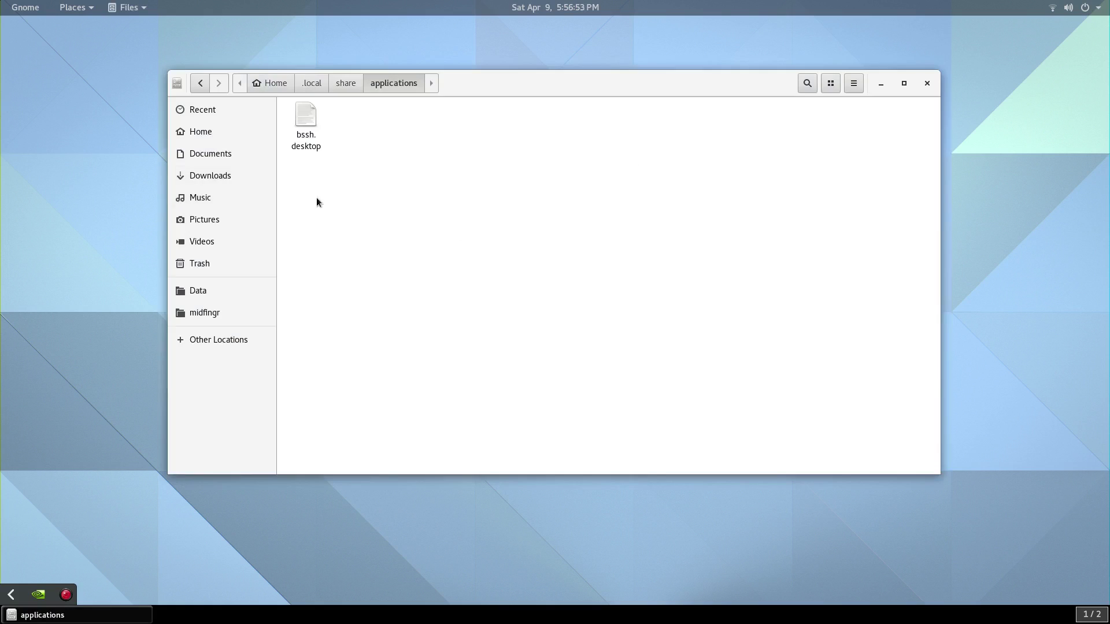
- Choose Open With Other Application from bssh.desktop's context menu
{"action": "right_click", "coordinate": [315, 144]}
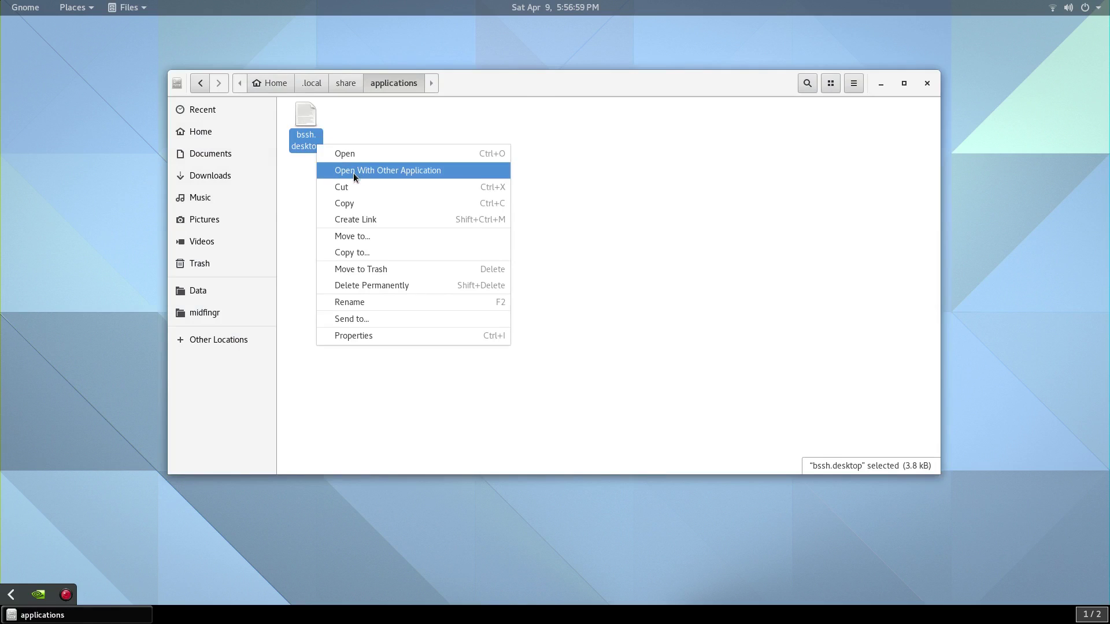
{"action": "left_click", "coordinate": [353, 174]}
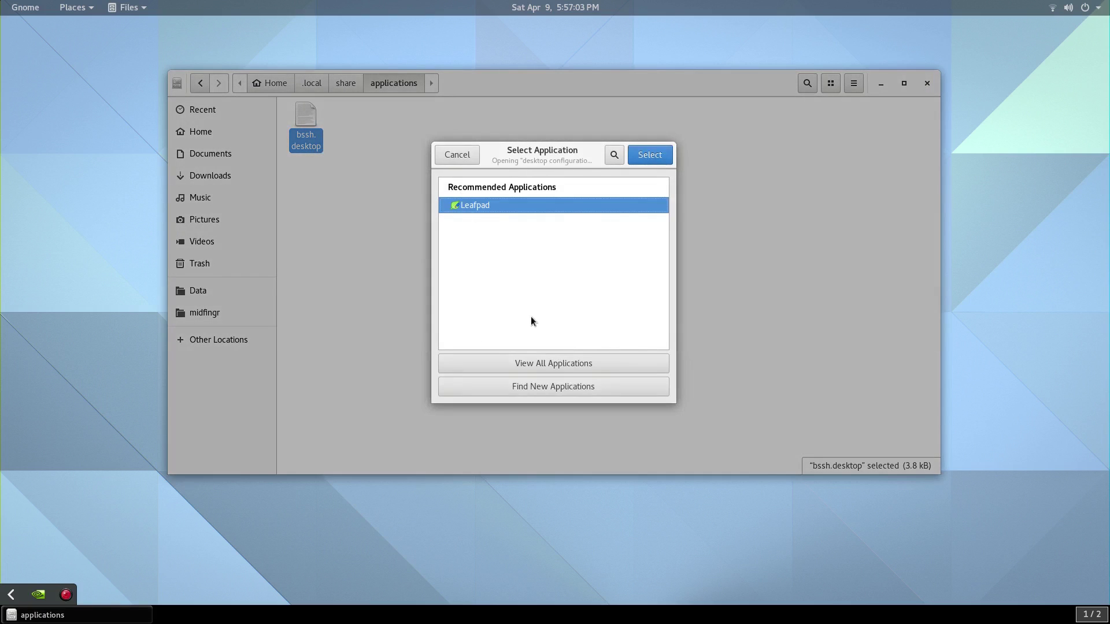
- Open bssh.desktop in Leafpad, scroll down to NoDisplay=false, then close it
{"action": "left_click", "coordinate": [644, 161]}
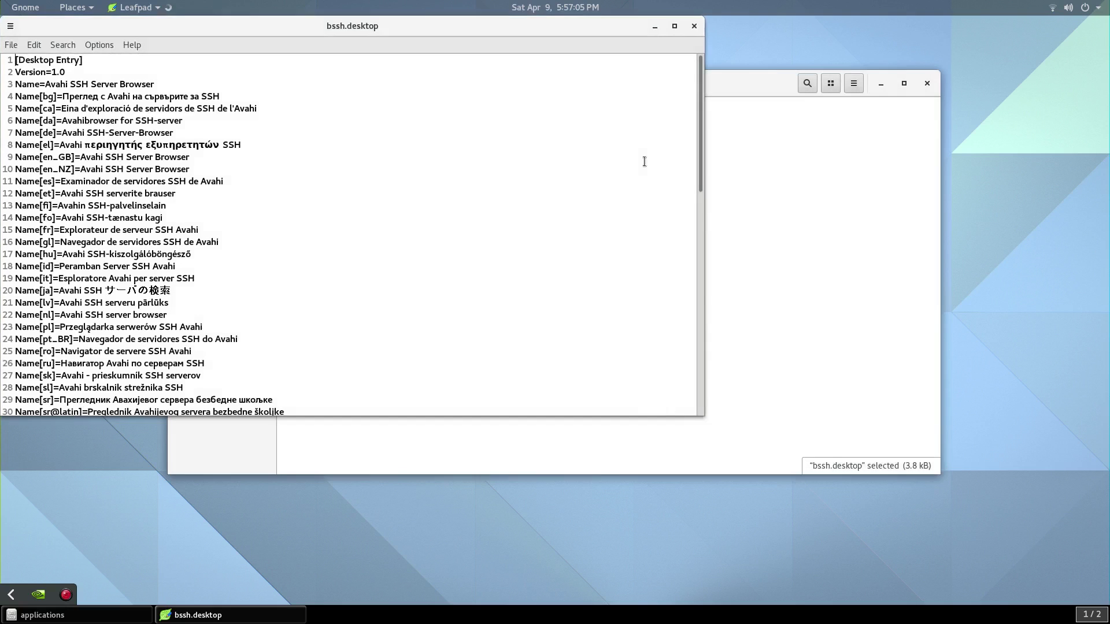
{"action": "left_click_drag", "start_coordinate": [702, 154], "coordinate": [663, 388]}
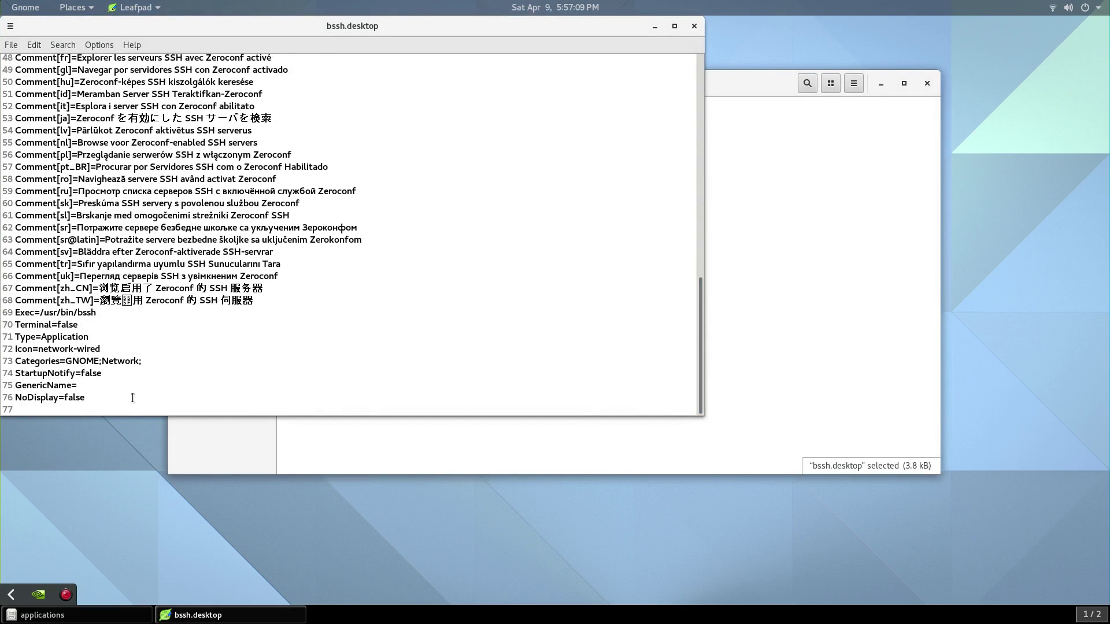
{"action": "left_click", "coordinate": [104, 401]}
{"action": "left_click", "coordinate": [786, 349]}
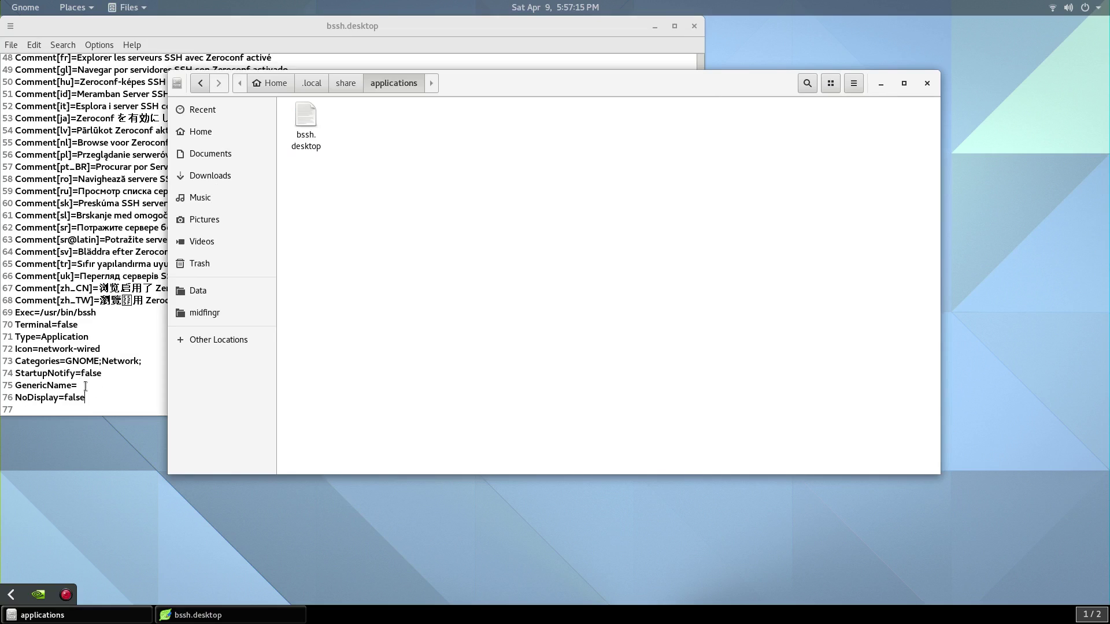
{"action": "left_click", "coordinate": [115, 324]}
{"action": "left_click", "coordinate": [763, 364]}
{"action": "left_click", "coordinate": [165, 338]}
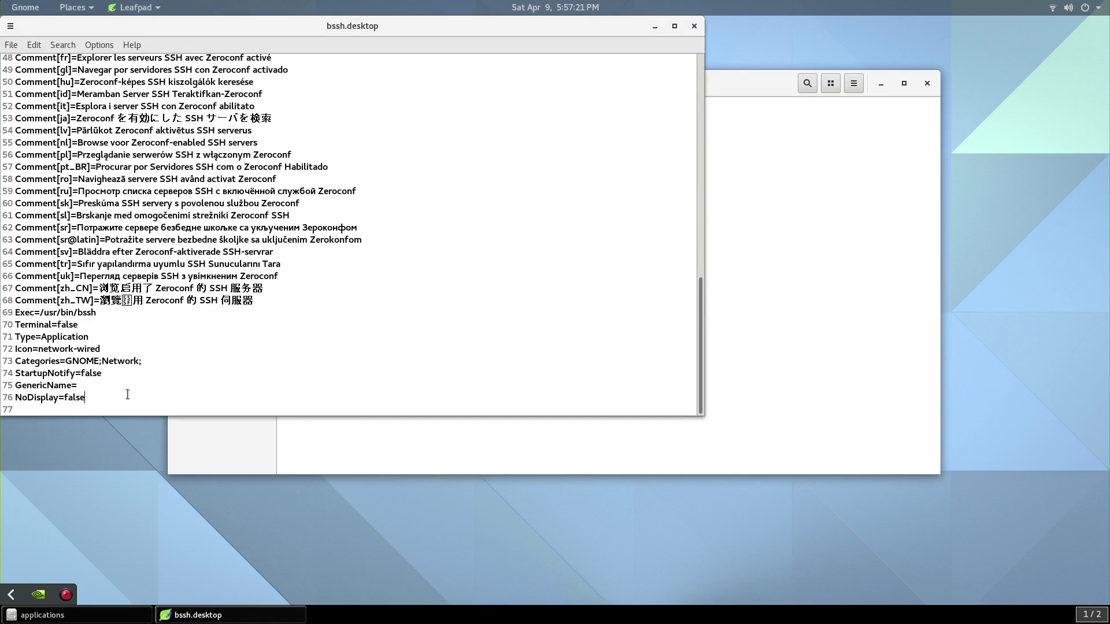
{"action": "left_click", "coordinate": [690, 27]}
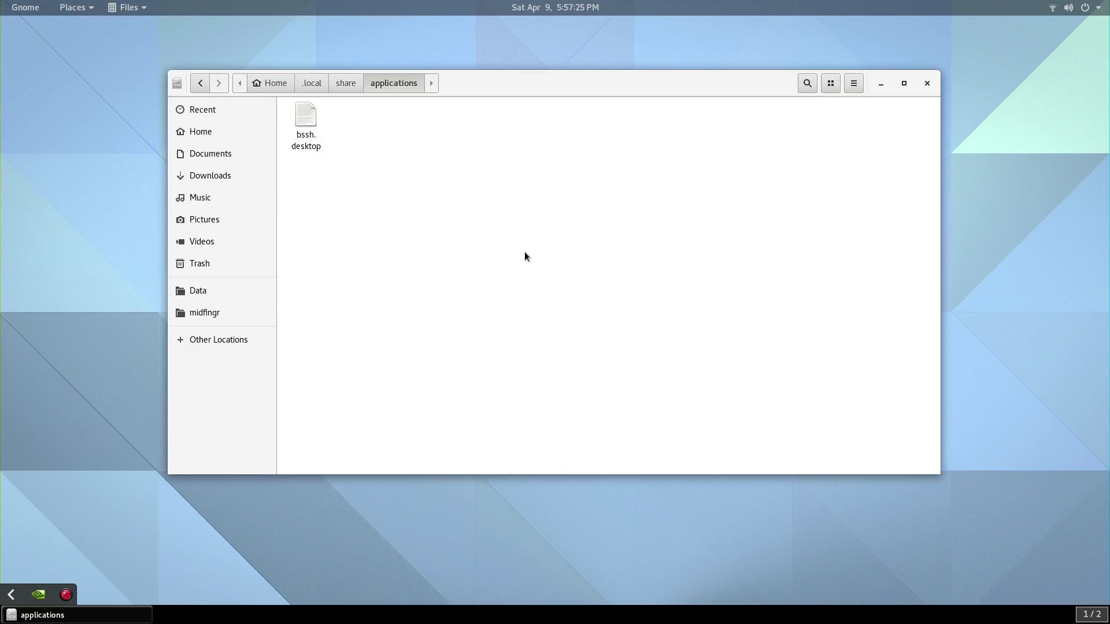
- Go to the Home folder and open its Properties dialog
{"action": "left_click", "coordinate": [266, 81]}
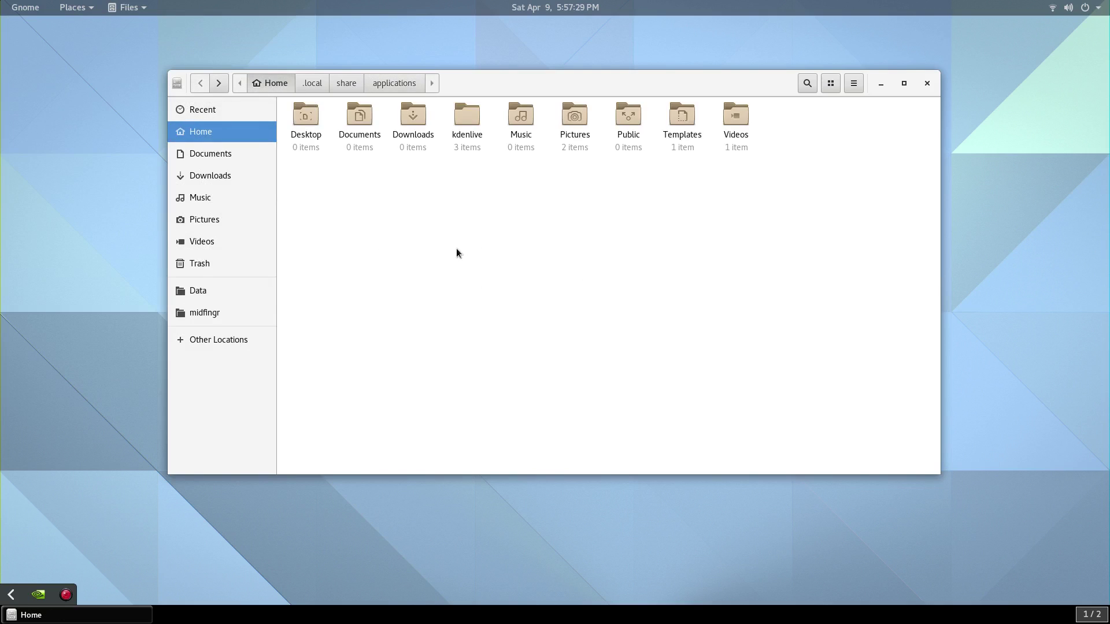
{"action": "right_click", "coordinate": [480, 229]}
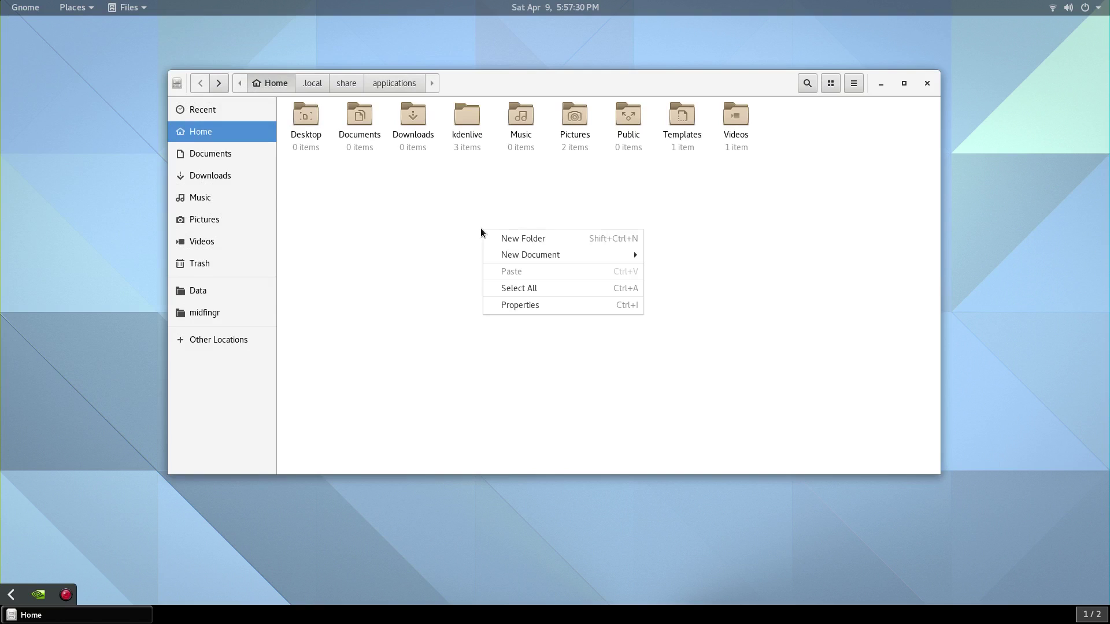
{"action": "left_click", "coordinate": [526, 307]}
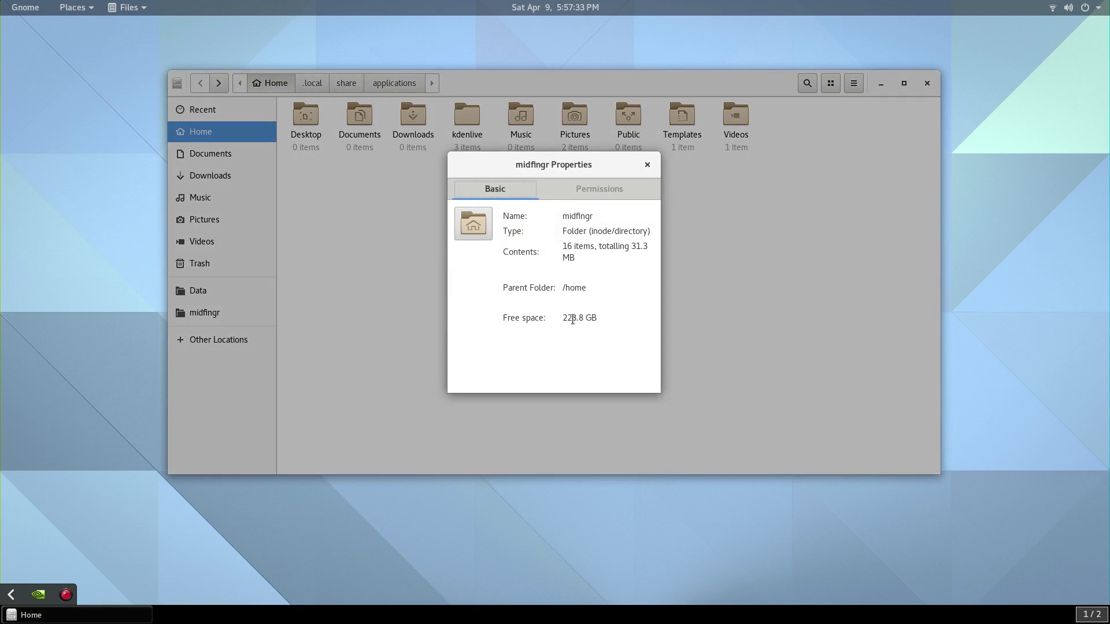
- Inspect the home folder's free space and contents summary, then view its permissions
{"action": "left_click_drag", "start_coordinate": [567, 318], "coordinate": [601, 323]}
{"action": "left_click", "coordinate": [601, 323]}
{"action": "left_click_drag", "start_coordinate": [577, 250], "coordinate": [614, 255]}
{"action": "left_click", "coordinate": [614, 255]}
{"action": "left_click", "coordinate": [592, 188]}
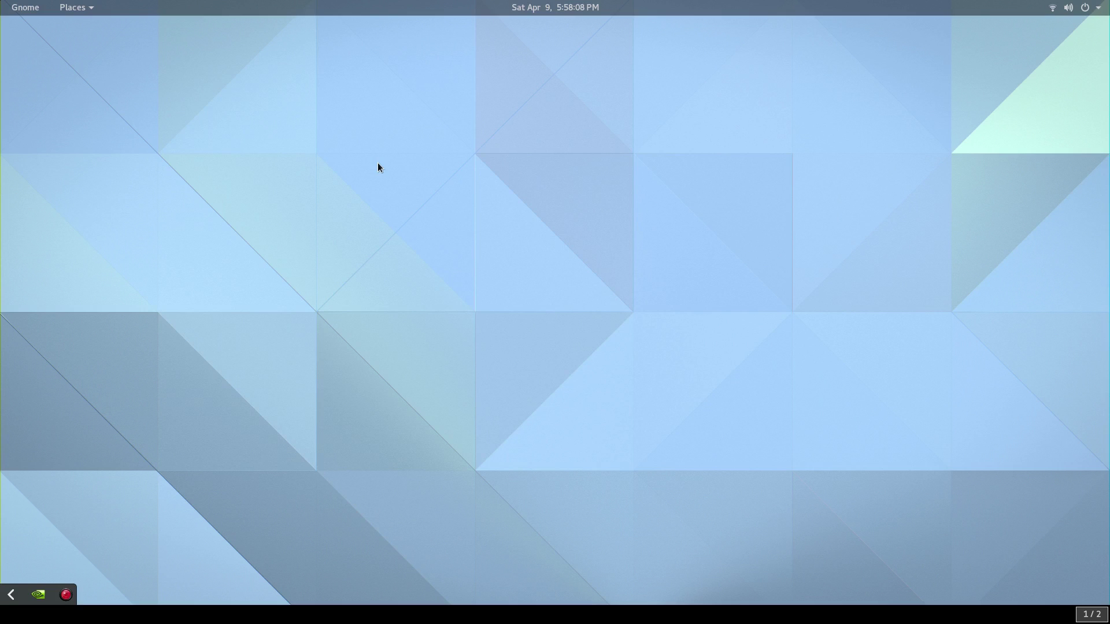
- Open Background settings from the desktop and browse personal Pictures for a desktop background
{"action": "right_click", "coordinate": [370, 167]}
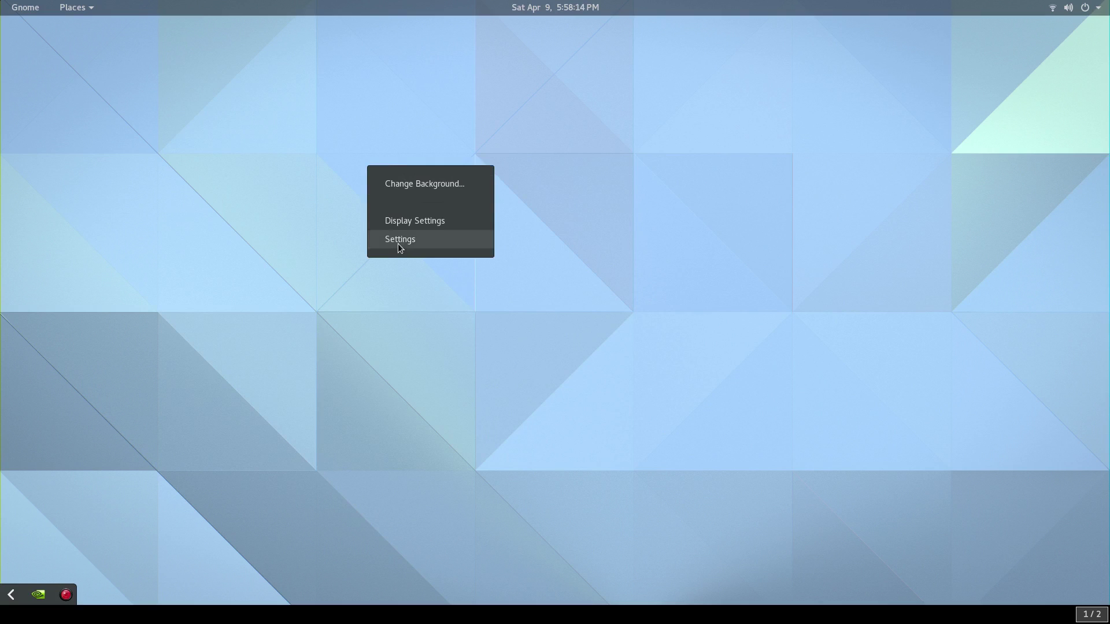
{"action": "left_click", "coordinate": [420, 186]}
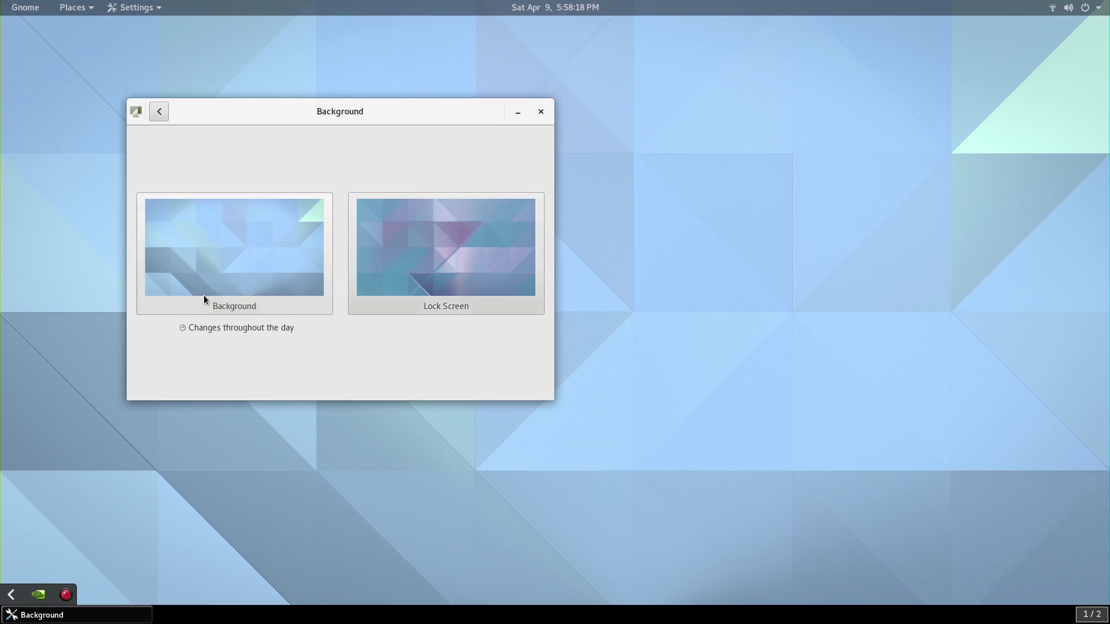
{"action": "left_click", "coordinate": [205, 294]}
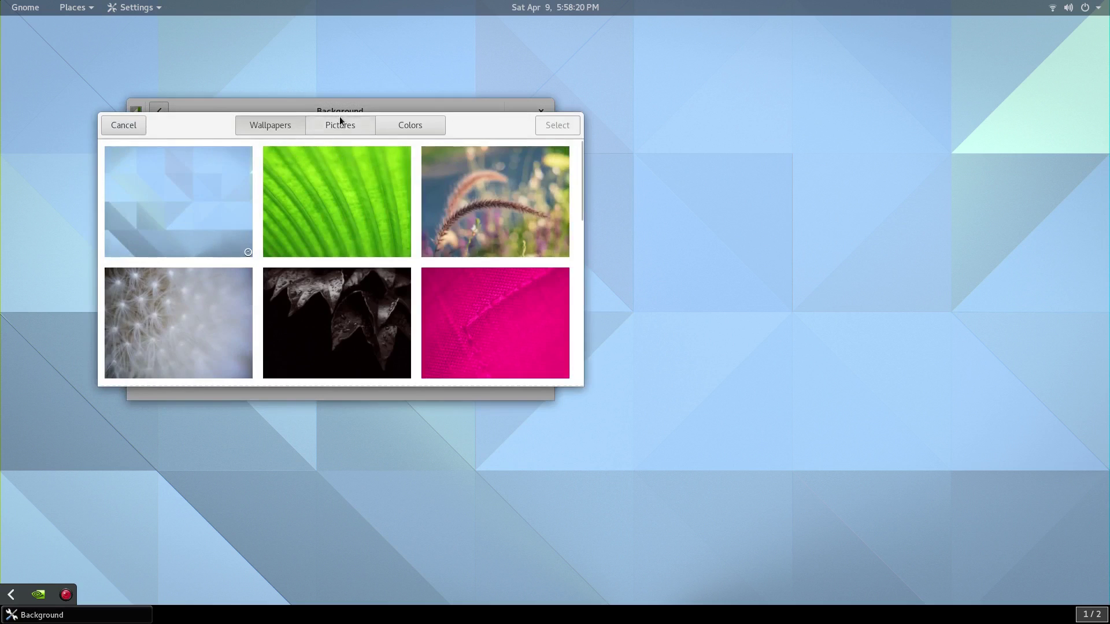
{"action": "left_click", "coordinate": [340, 122]}
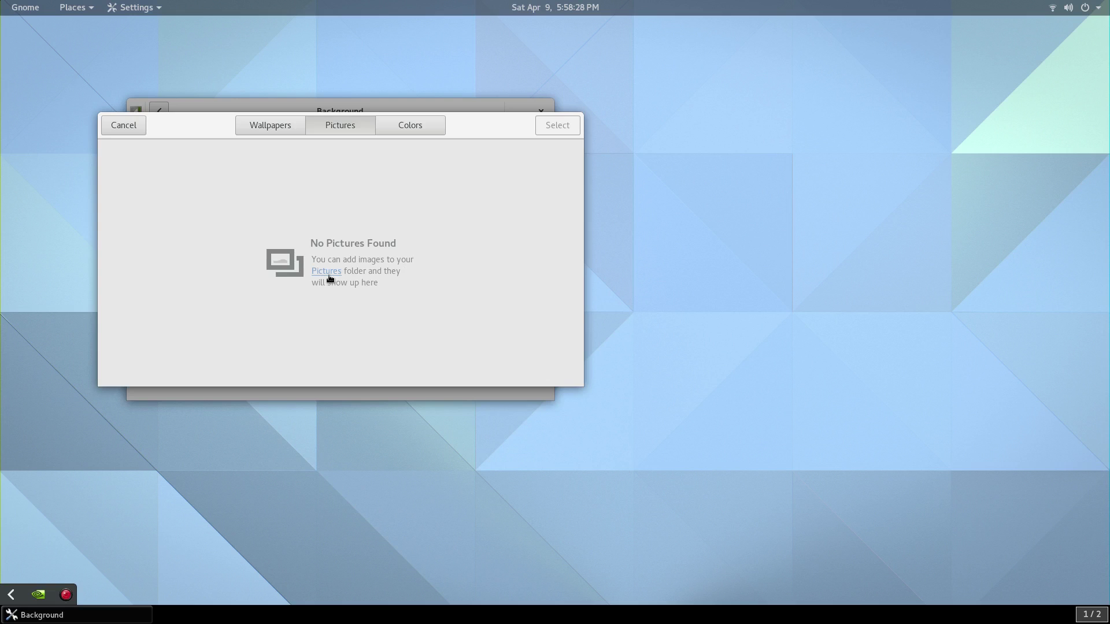
- Browse the built-in Wallpapers, select the waterfall, then cancel to keep the desktop background
{"action": "left_click", "coordinate": [272, 128]}
{"action": "scroll", "coordinate": [354, 200], "scroll_direction": "down", "scroll_amount": 10}
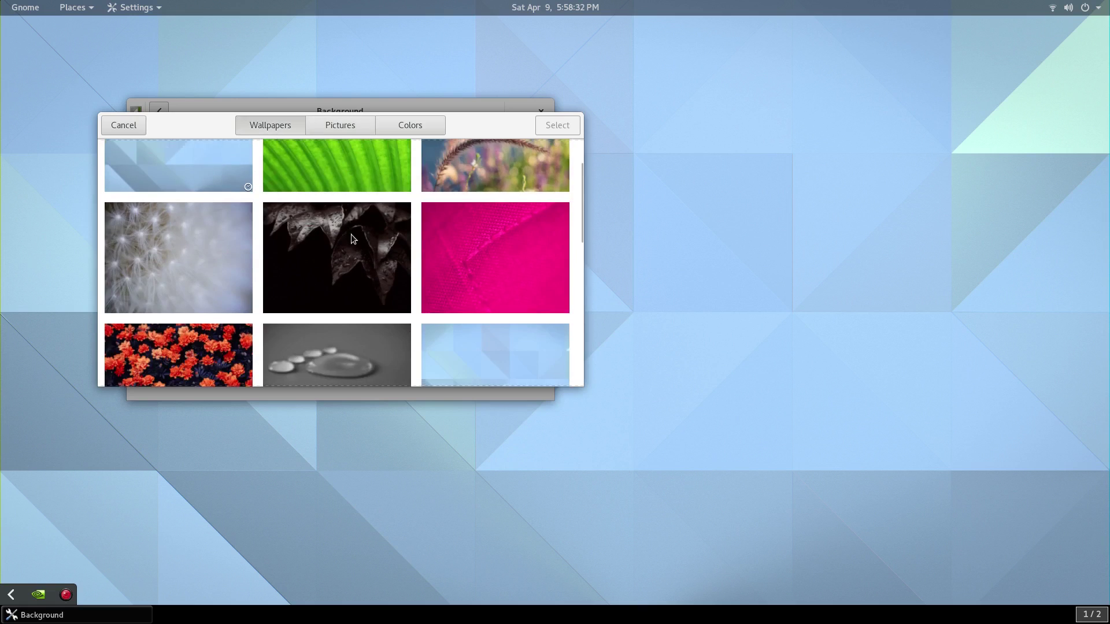
{"action": "scroll", "coordinate": [344, 246], "scroll_direction": "up", "scroll_amount": 3}
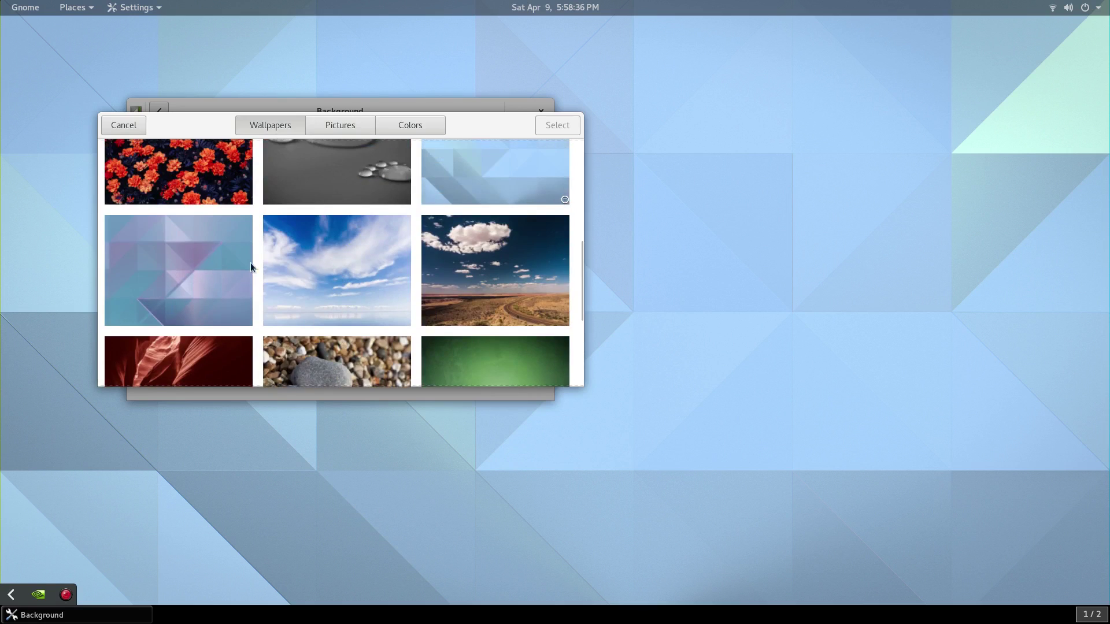
{"action": "scroll", "coordinate": [312, 271], "scroll_direction": "down", "scroll_amount": 5}
{"action": "left_click", "coordinate": [352, 306]}
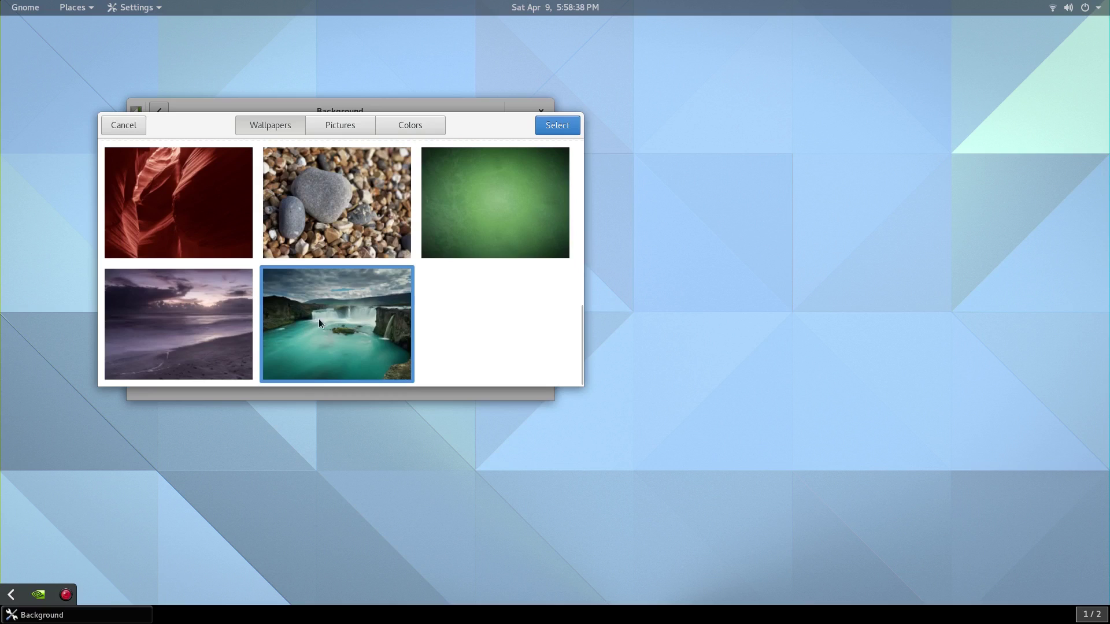
{"action": "scroll", "coordinate": [387, 329], "scroll_direction": "up", "scroll_amount": 6}
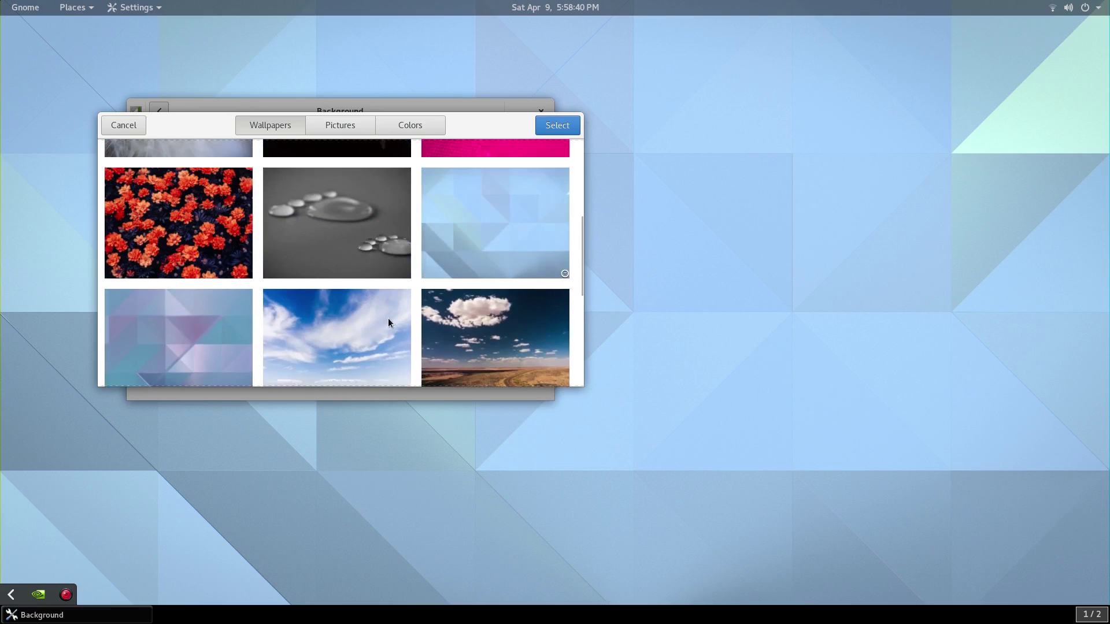
{"action": "scroll", "coordinate": [388, 322], "scroll_direction": "up", "scroll_amount": 3}
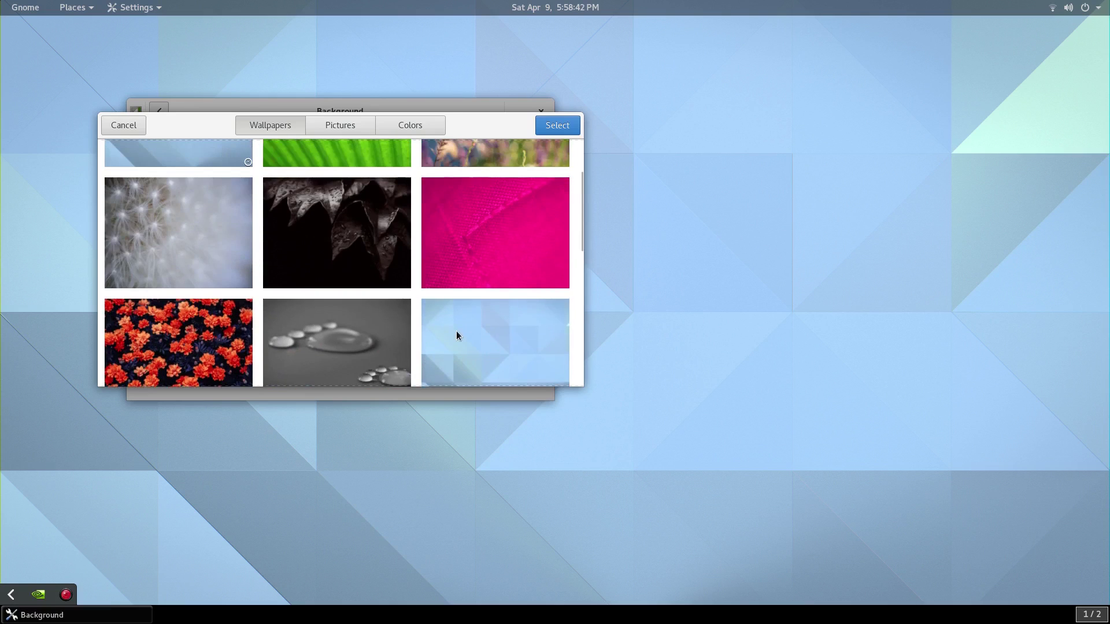
{"action": "scroll", "coordinate": [460, 331], "scroll_direction": "down", "scroll_amount": 1}
{"action": "scroll", "coordinate": [460, 332], "scroll_direction": "up", "scroll_amount": 4}
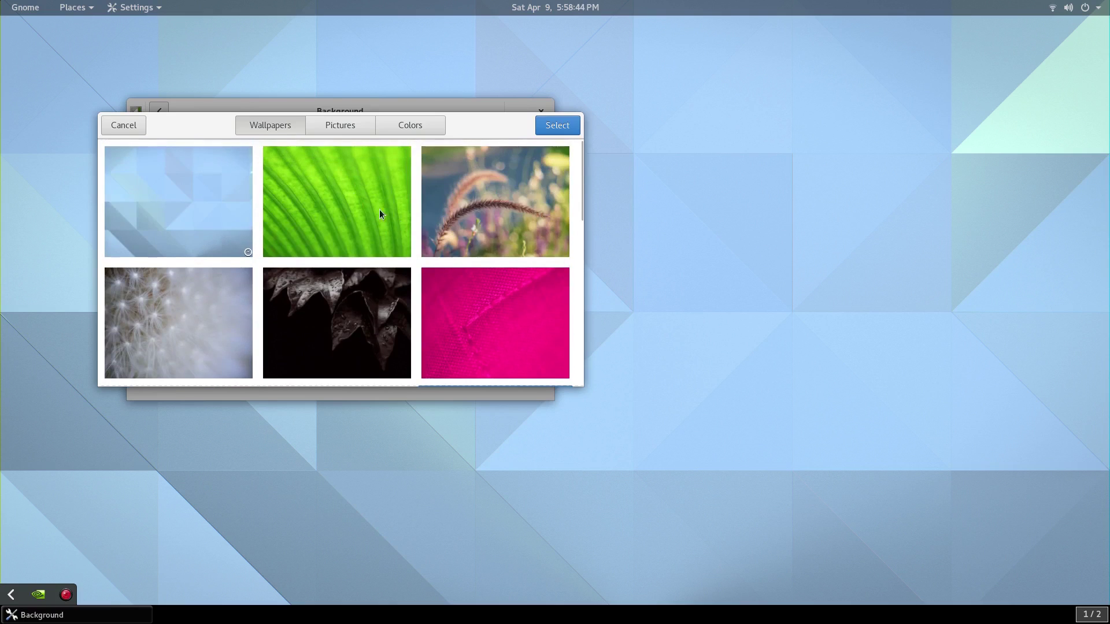
{"action": "left_click", "coordinate": [141, 126]}
- Browse lock screen pictures and cancel, leaving the lock screen unchanged
{"action": "left_click", "coordinate": [452, 253]}
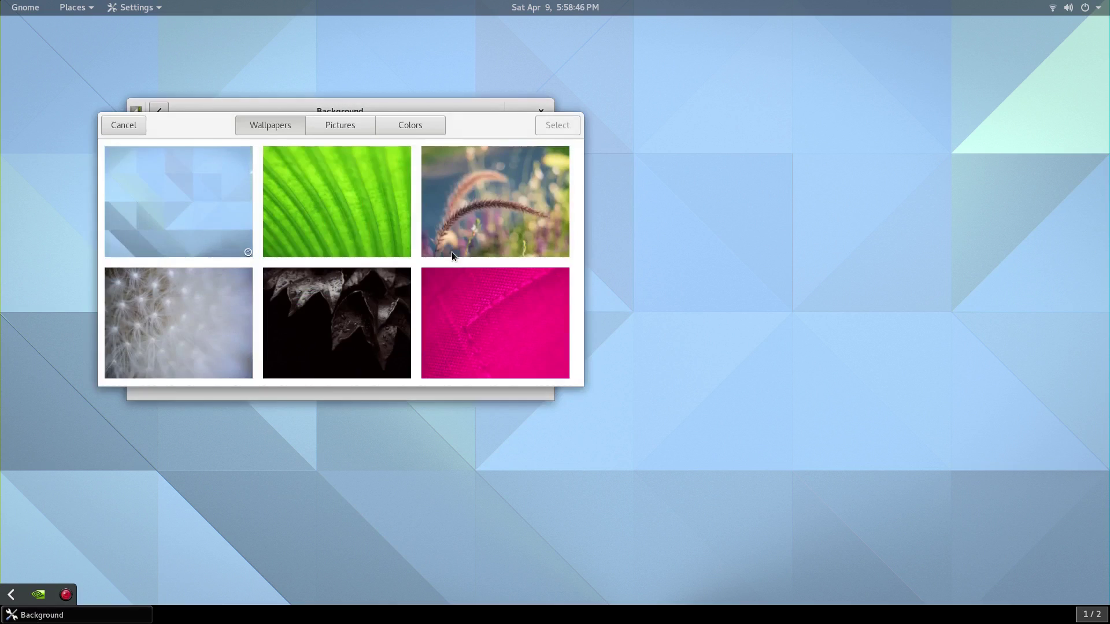
{"action": "scroll", "coordinate": [439, 227], "scroll_direction": "down", "scroll_amount": 10}
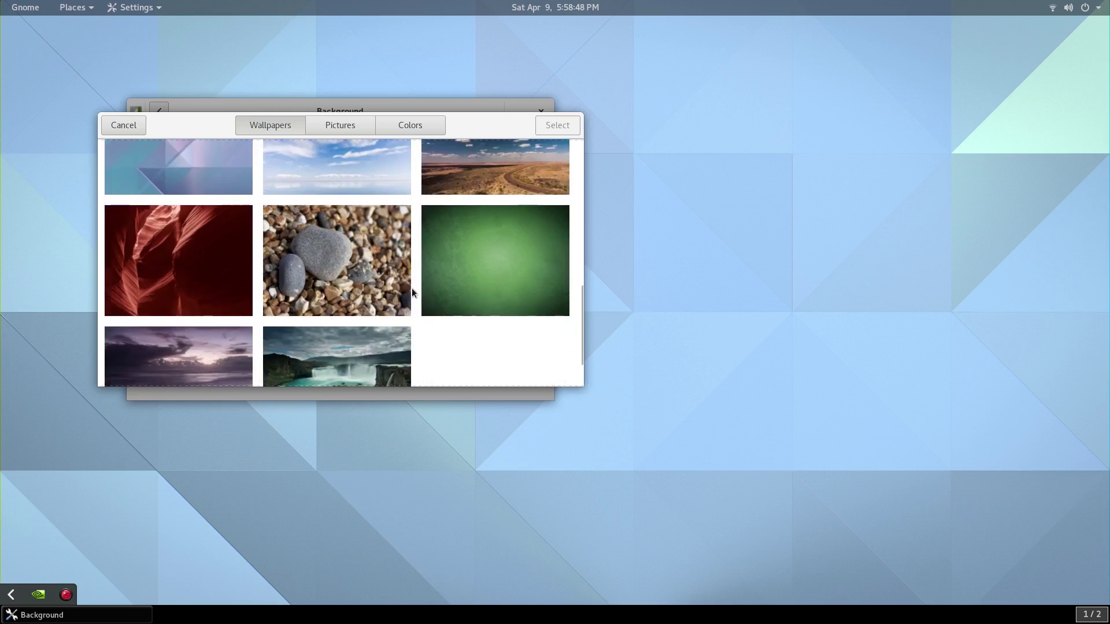
{"action": "scroll", "coordinate": [410, 293], "scroll_direction": "down", "scroll_amount": 2}
{"action": "scroll", "coordinate": [411, 293], "scroll_direction": "up", "scroll_amount": 5}
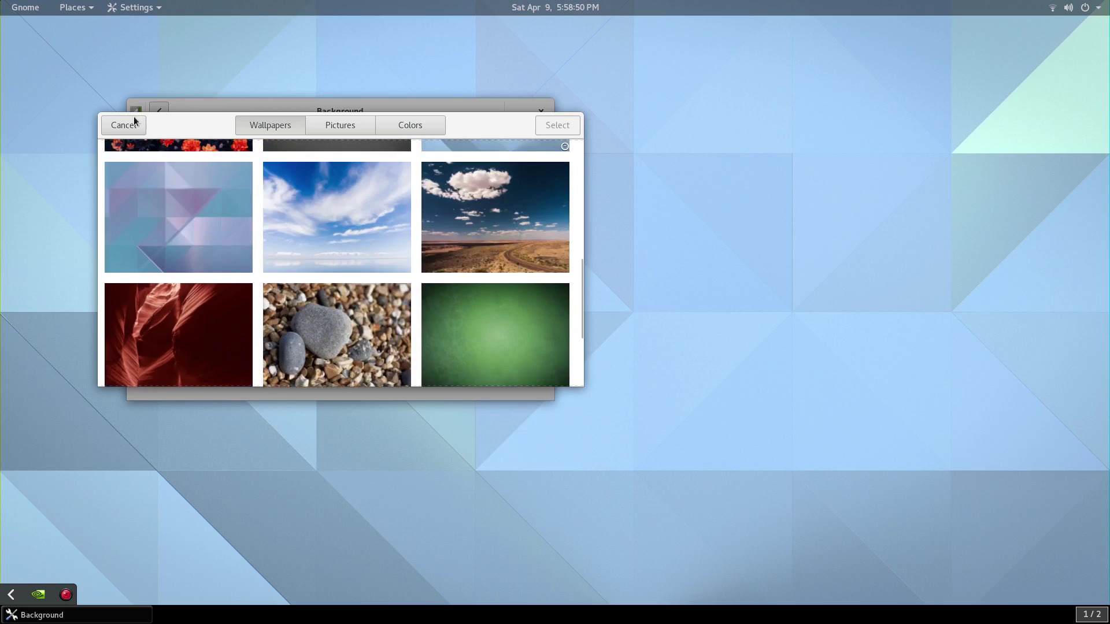
{"action": "left_click", "coordinate": [132, 123]}
- Close the Background settings window, leaving the empty desktop with its blue geometric wallpaper
{"action": "left_click", "coordinate": [540, 112]}
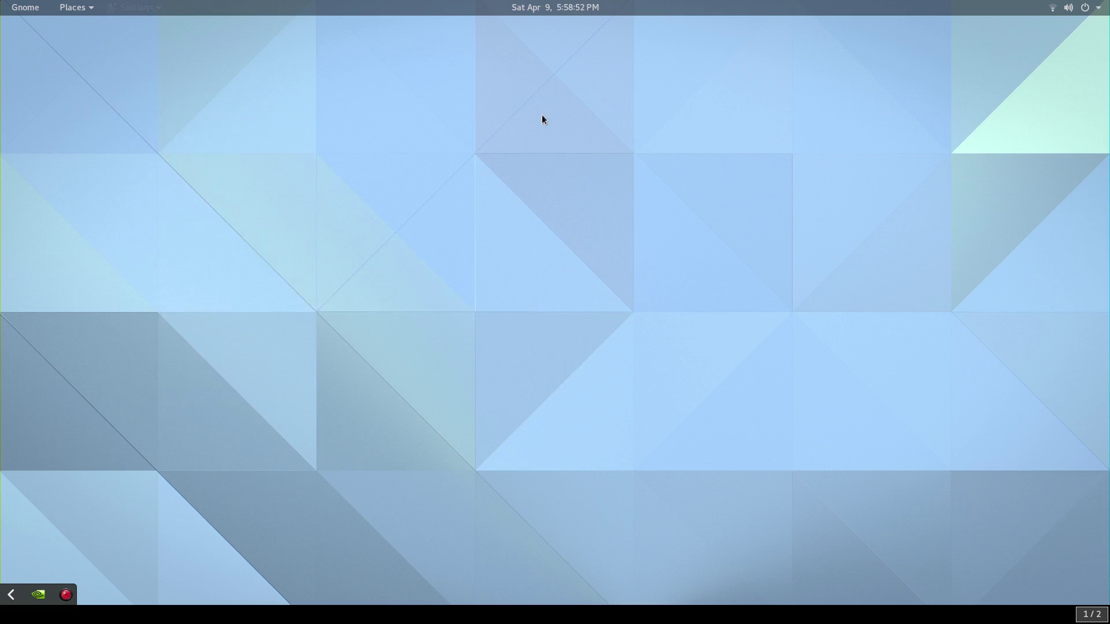